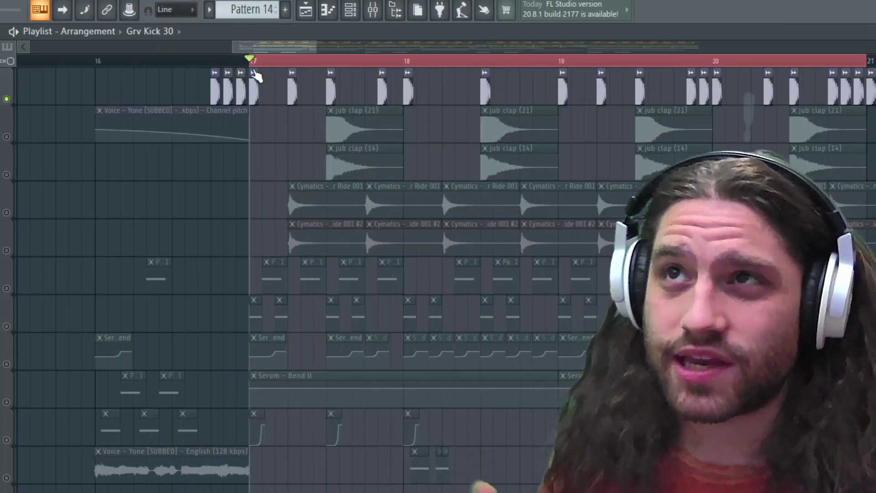
# Play the soloed kick track in the bar 17 loop, and again with both jub clap tracks unmuted
pyautogui.press('space')
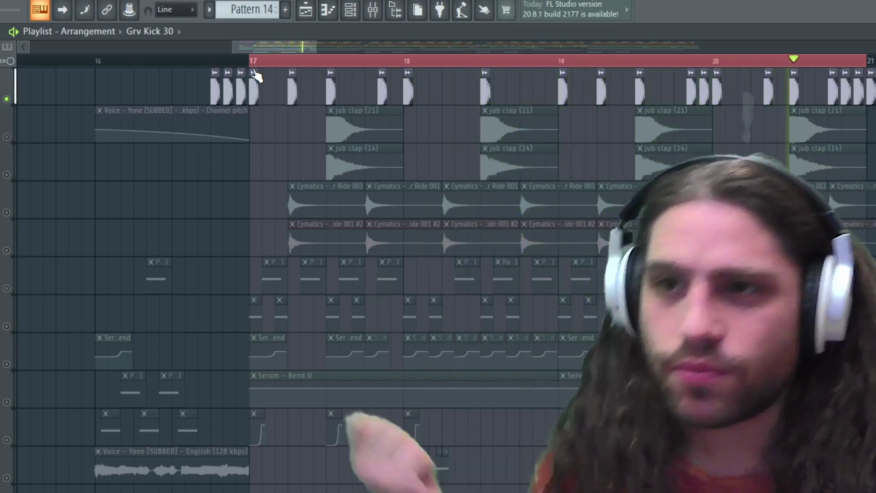
pyautogui.press('space')
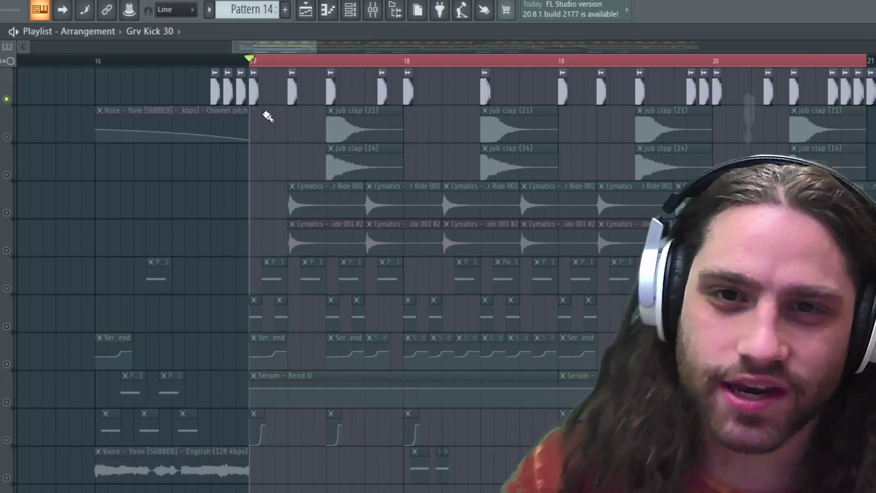
pyautogui.click(7, 137)
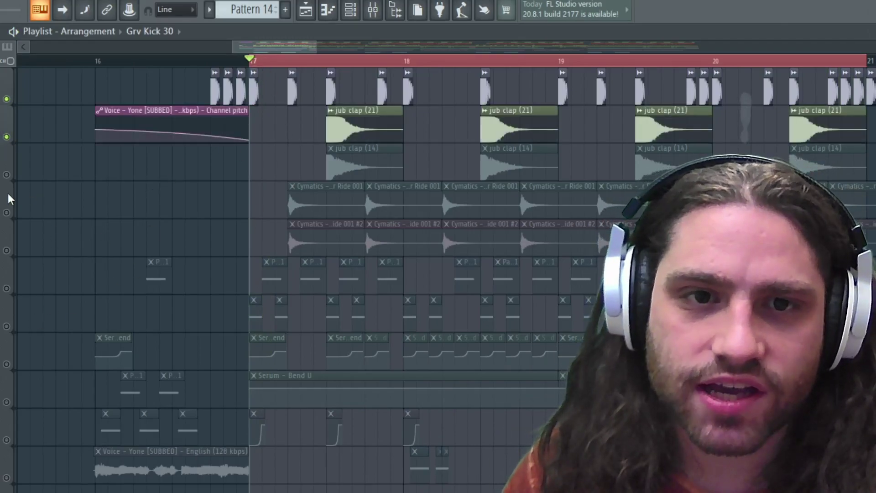
pyautogui.click(7, 175)
pyautogui.press('space')
pyautogui.press('space')
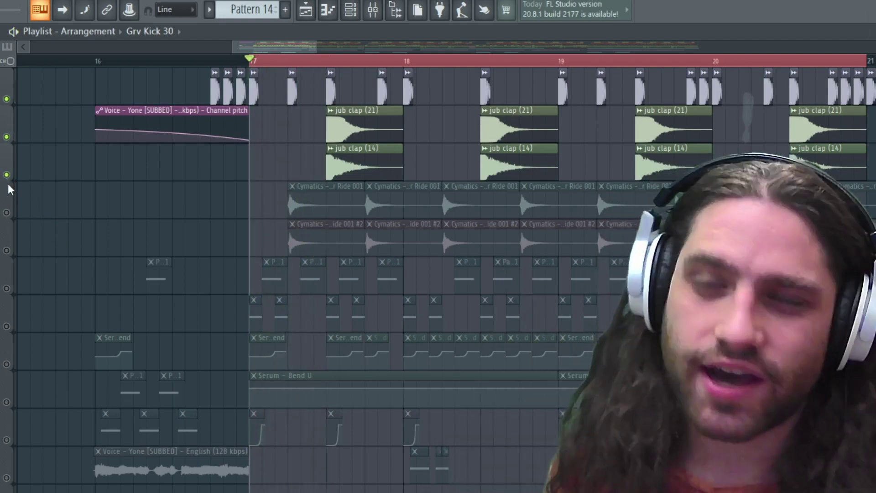
pyautogui.press('space')
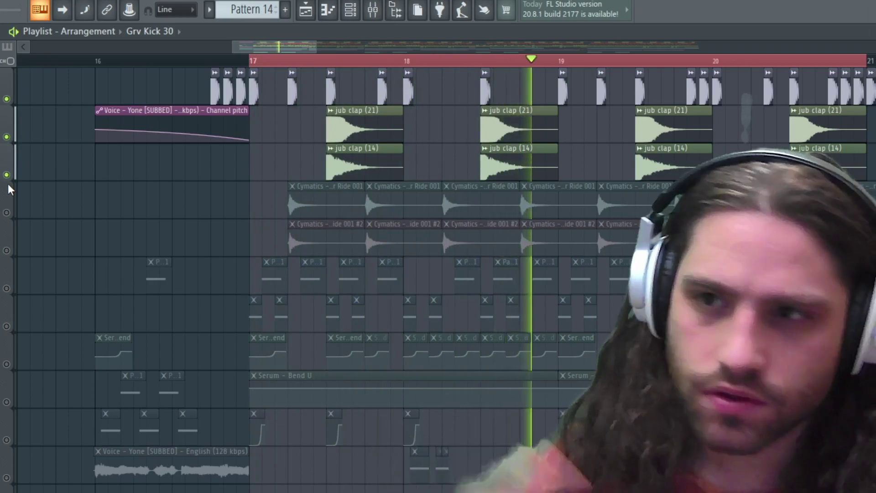
pyautogui.press('space')
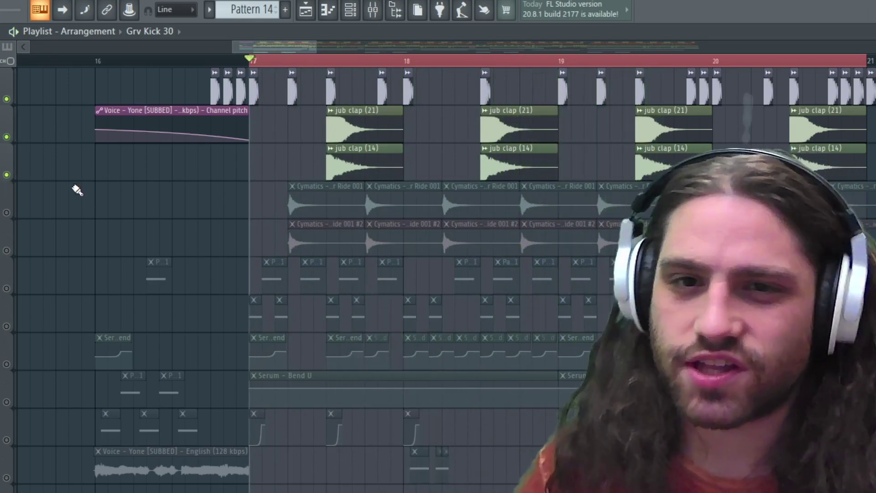
# Unmute both Cymatics Terror Ride tracks while auditioning the drums, and check the channel settings of Terror Ride 001 #2
pyautogui.click(6, 213)
pyautogui.press('space')
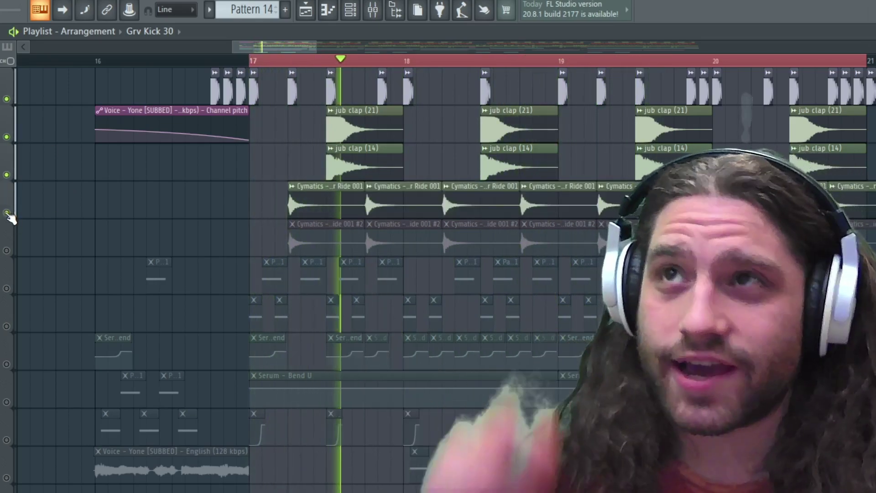
pyautogui.press('space')
pyautogui.click(6, 251)
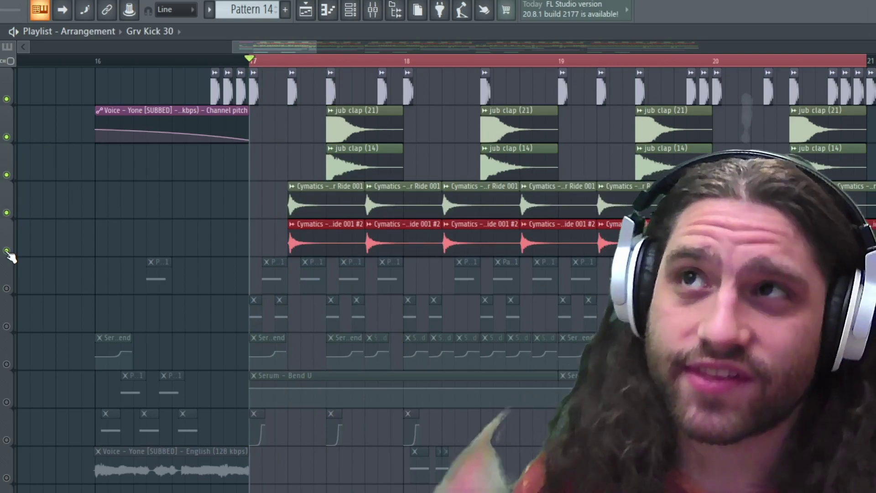
pyautogui.doubleClick(338, 232)
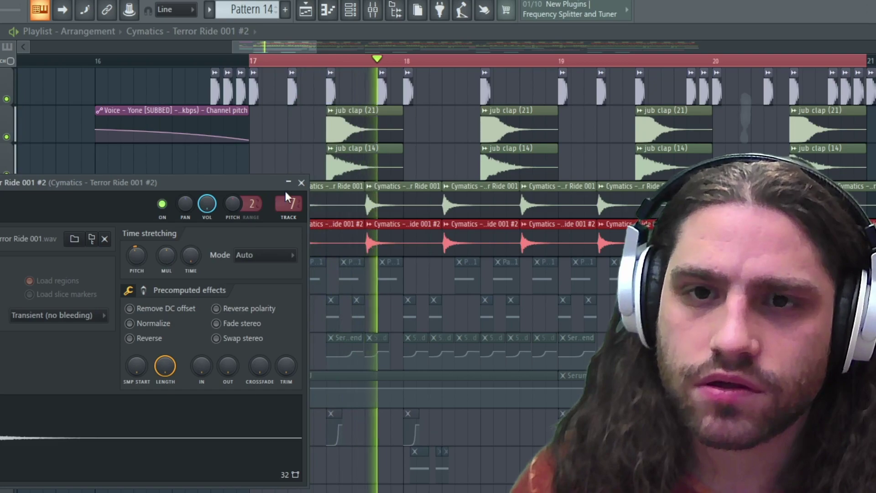
pyautogui.click(301, 182)
pyautogui.press('space')
# Listen to the first Terror Ride track alone and with its #2 layer, ending with all tracks unmuted
pyautogui.keyDown('ctrl'); pyautogui.click(7, 213); pyautogui.keyUp('ctrl')
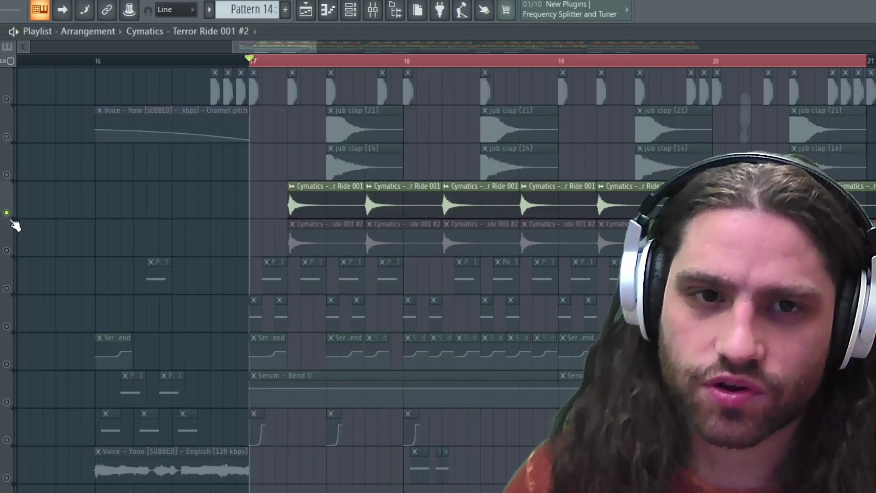
pyautogui.press('space')
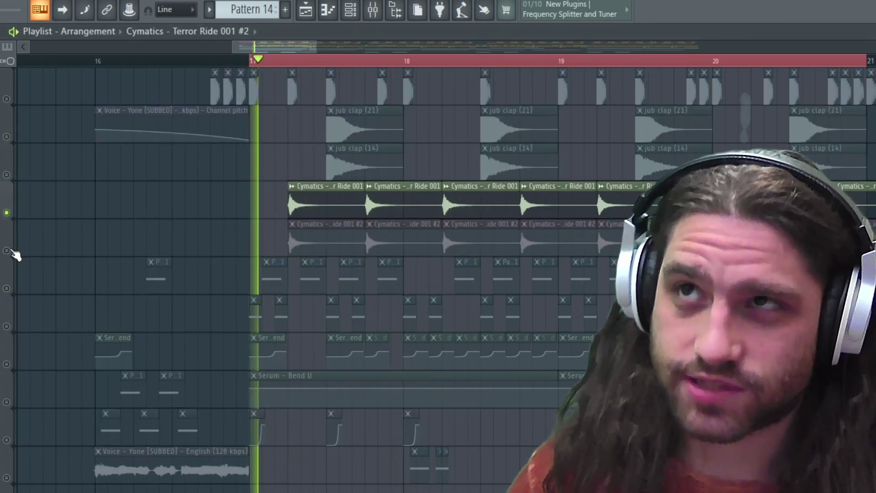
pyautogui.click(13, 252)
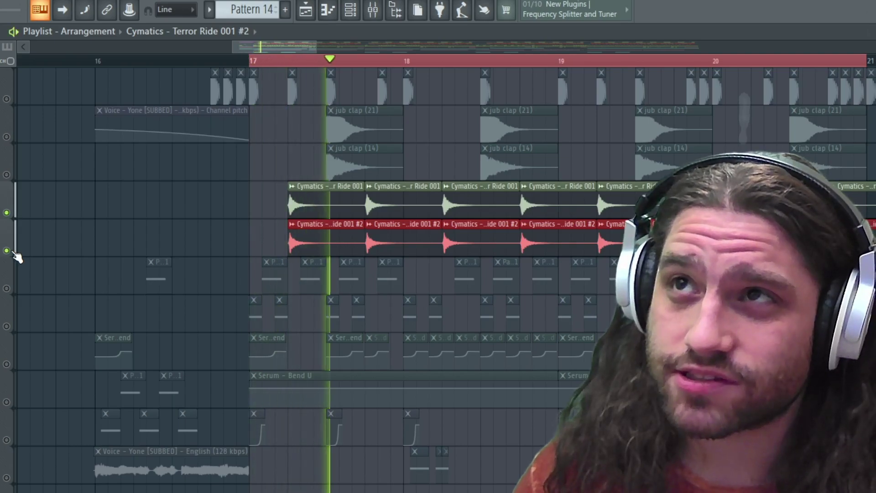
pyautogui.keyDown('ctrl'); pyautogui.click(7, 250); pyautogui.keyUp('ctrl')
pyautogui.press('space')
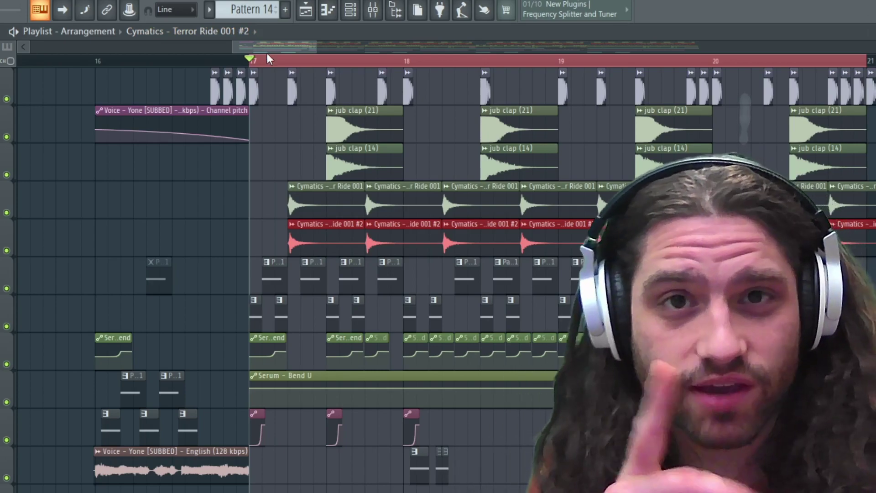
# Audition the Pattern 1 bass track alone, isolate the Serum Pitch Bend automation track, and restore all tracks
pyautogui.moveTo(271, 48); pyautogui.dragTo(288, 50)
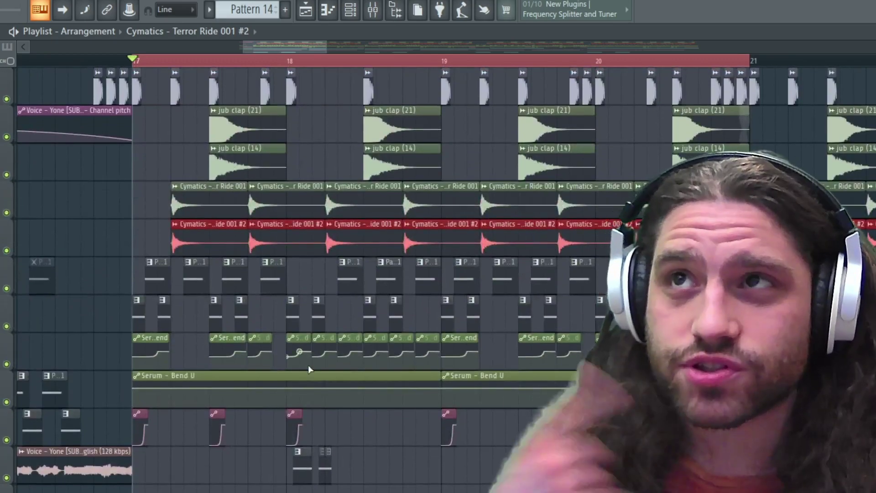
pyautogui.keyDown('ctrl'); pyautogui.click(7, 289); pyautogui.keyUp('ctrl')
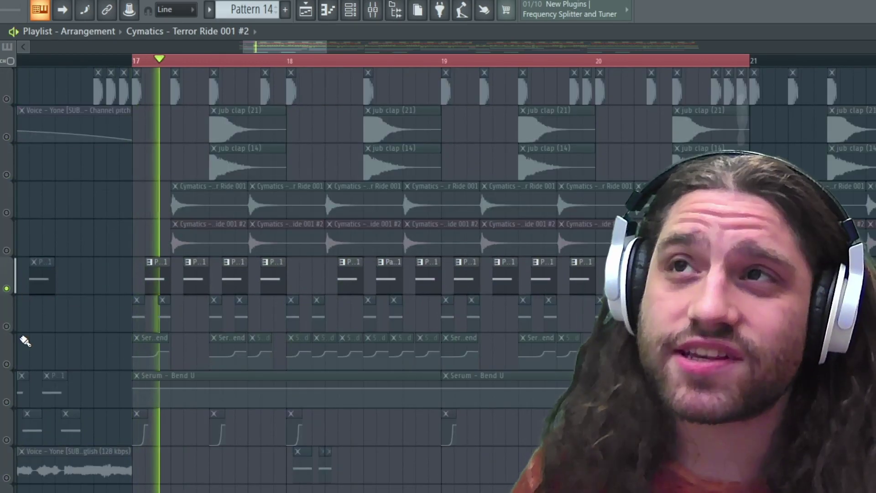
pyautogui.click(8, 363)
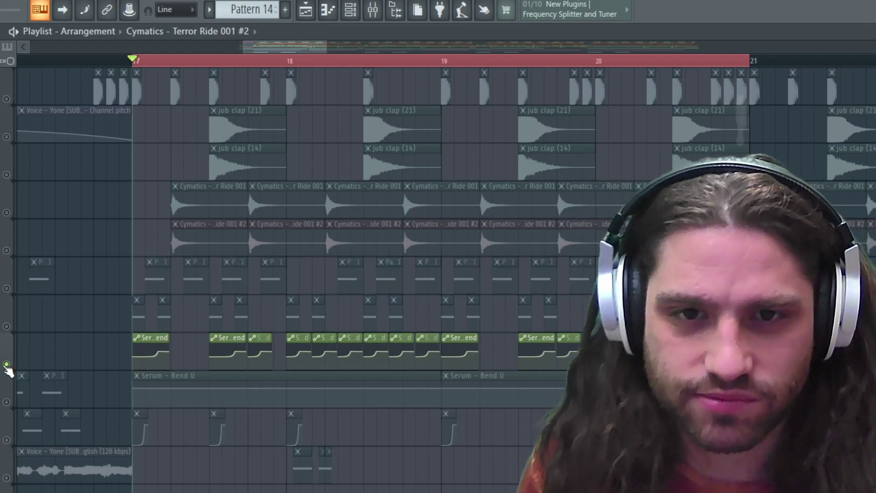
pyautogui.keyDown('ctrl'); pyautogui.click(7, 364); pyautogui.keyUp('ctrl')
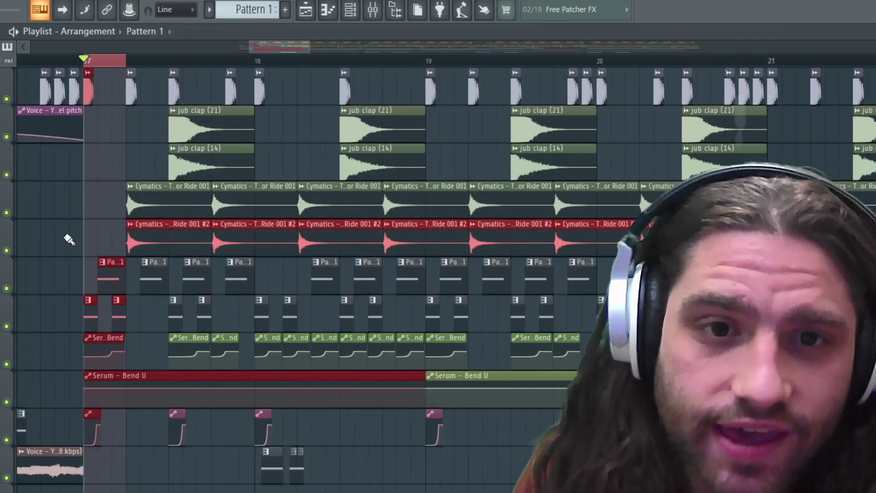
# Play the opening of bar 17 with all tracks, solo the Pattern 13 track for comparison, and restore the full mix
pyautogui.scroll(4, 65, 238)
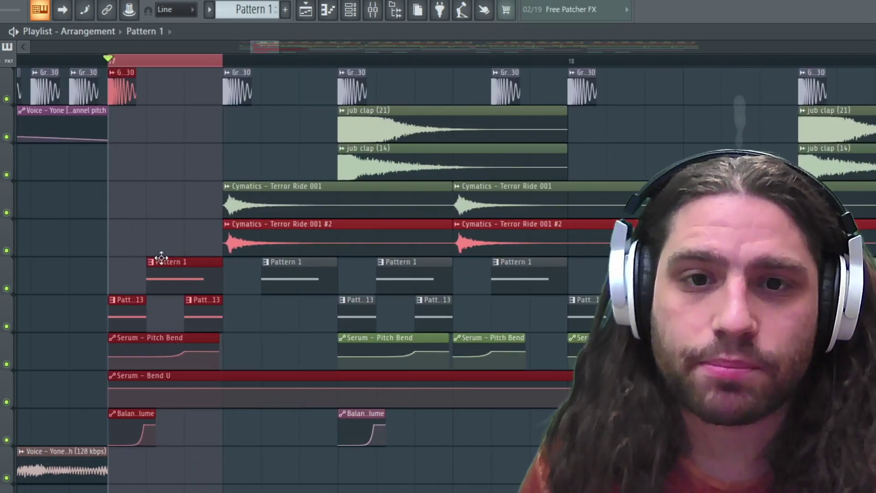
pyautogui.doubleClick(169, 281)
pyautogui.click(90, 60)
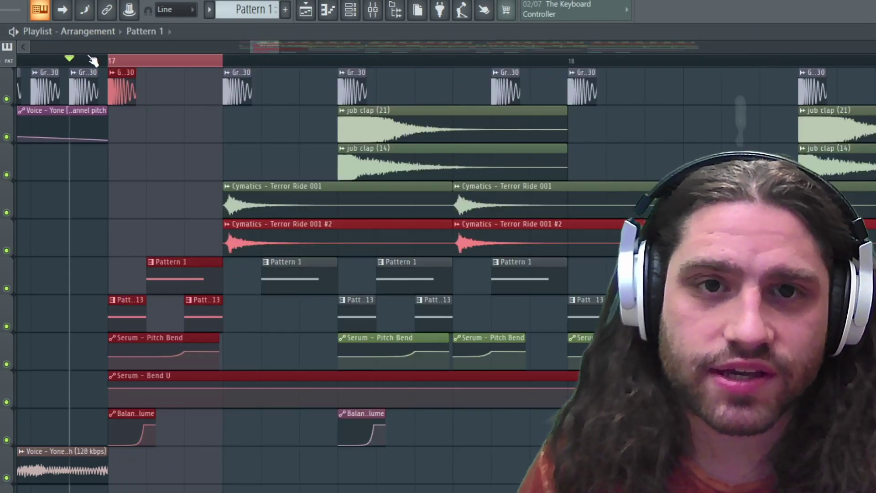
pyautogui.press('space')
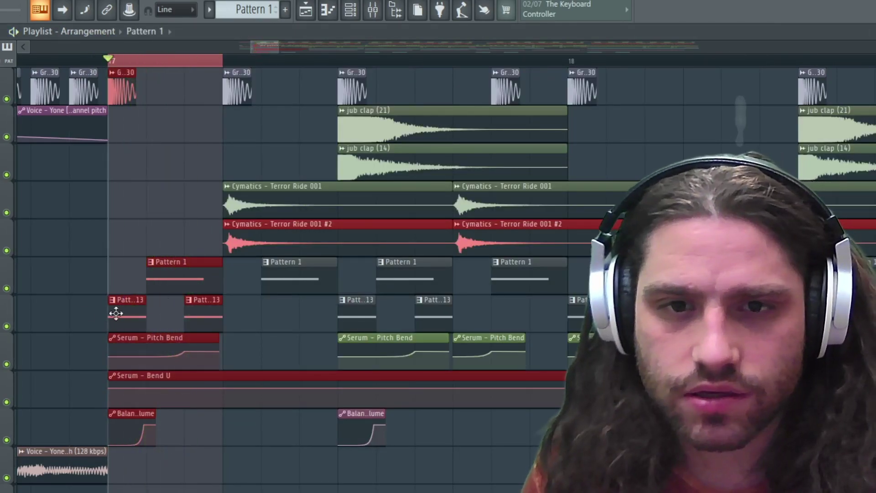
pyautogui.rightClick(7, 325)
pyautogui.press('space')
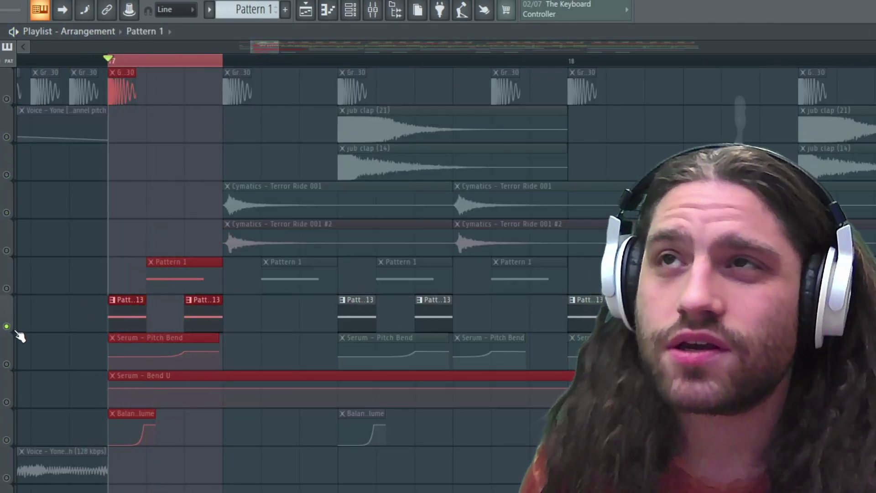
pyautogui.rightClick(8, 326)
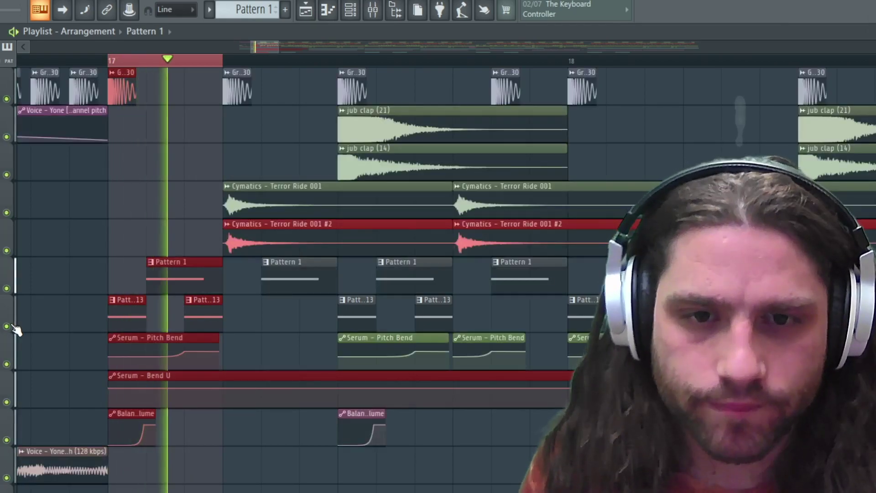
# Play the Pattern 13 and Pattern 1 tracks from bar 17 separately, then both together
pyautogui.click(168, 47)
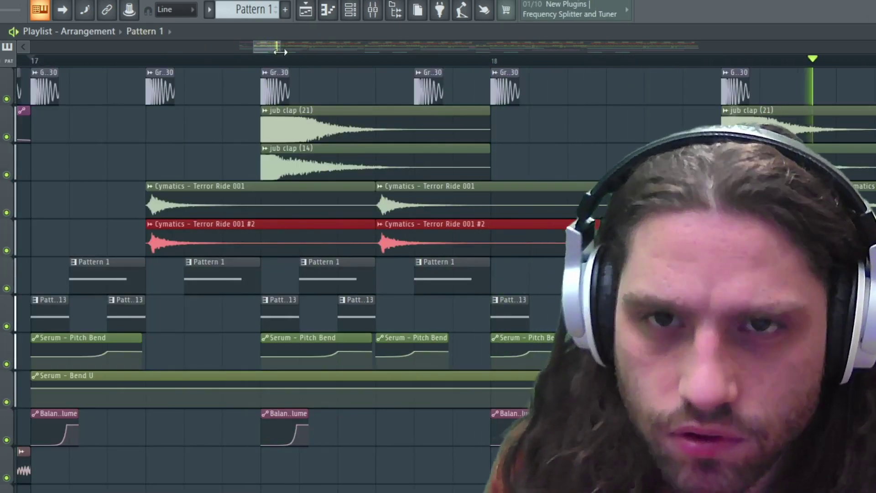
pyautogui.moveTo(277, 48)
pyautogui.mouseDown()
pyautogui.moveTo(318, 70)
pyautogui.moveTo(299, 52)
pyautogui.moveTo(278, 51)
pyautogui.mouseUp()
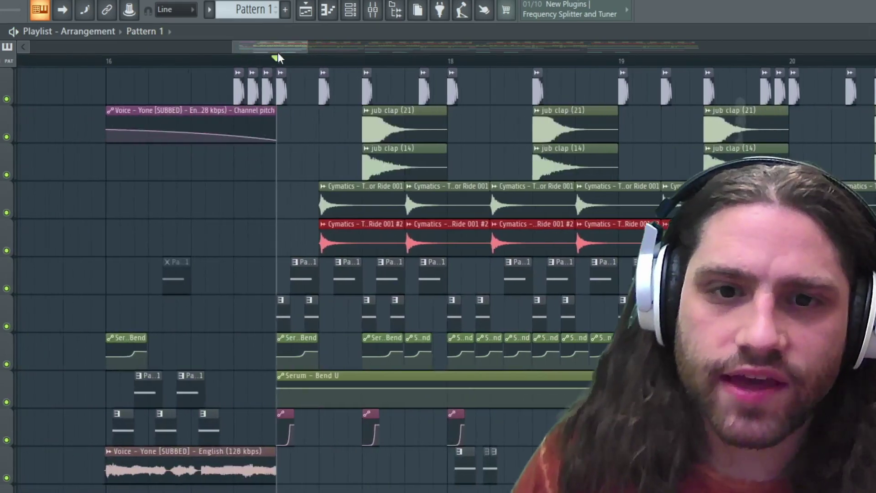
pyautogui.rightClick(12, 327)
pyautogui.press('space')
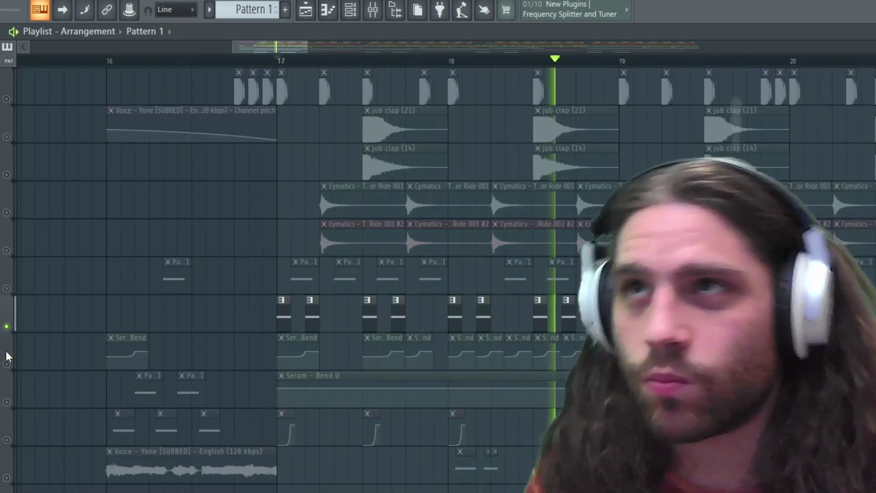
pyautogui.rightClick(7, 289)
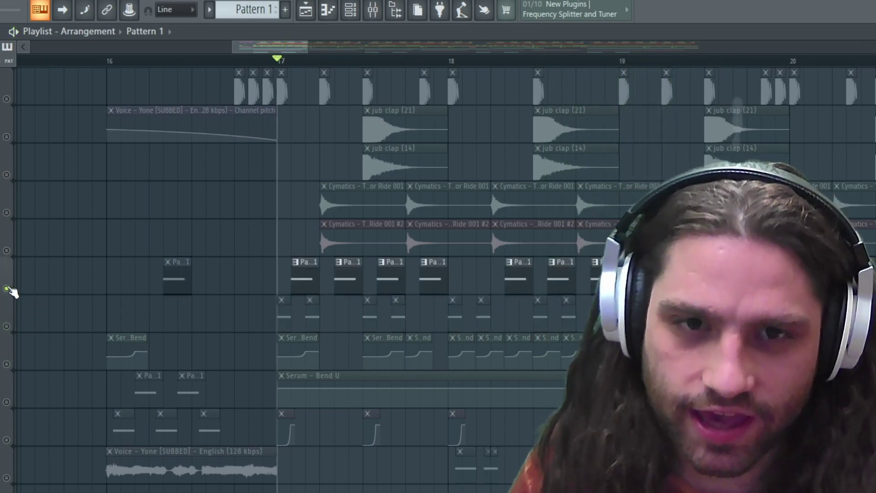
pyautogui.press('space')
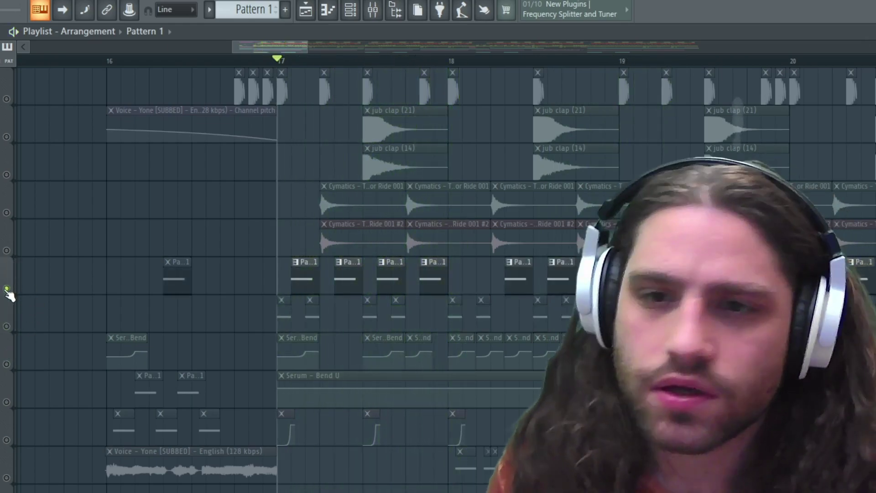
pyautogui.press('space')
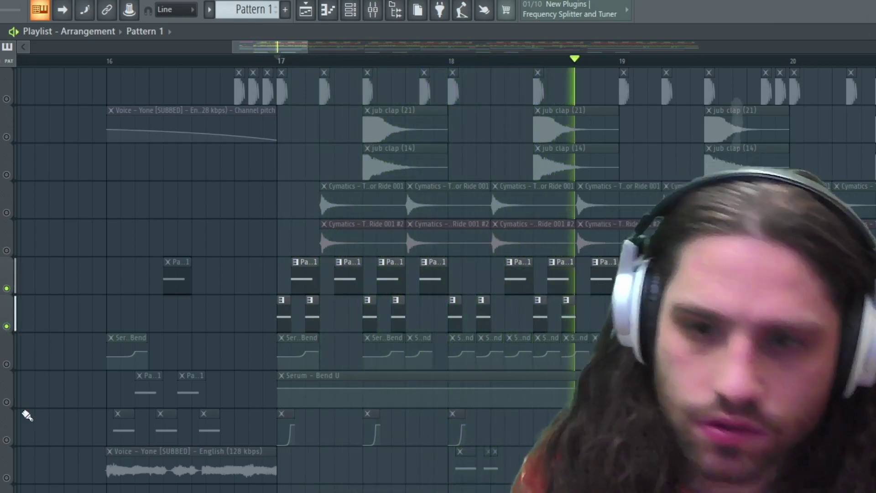
# Unmute the track holding the Yone voice clip and the short bar 18 patterns, and play it with both bass tracks
pyautogui.click(6, 478)
pyautogui.press('space')
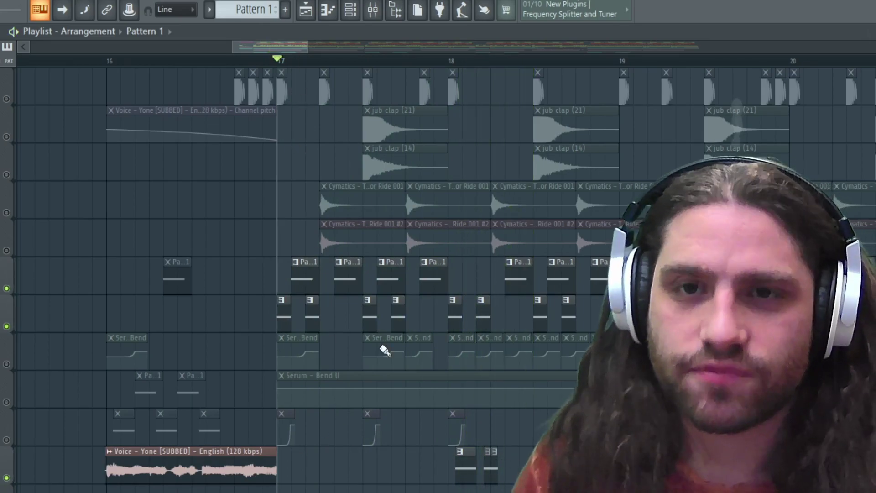
pyautogui.scroll(-2, 385, 382)
pyautogui.press('space')
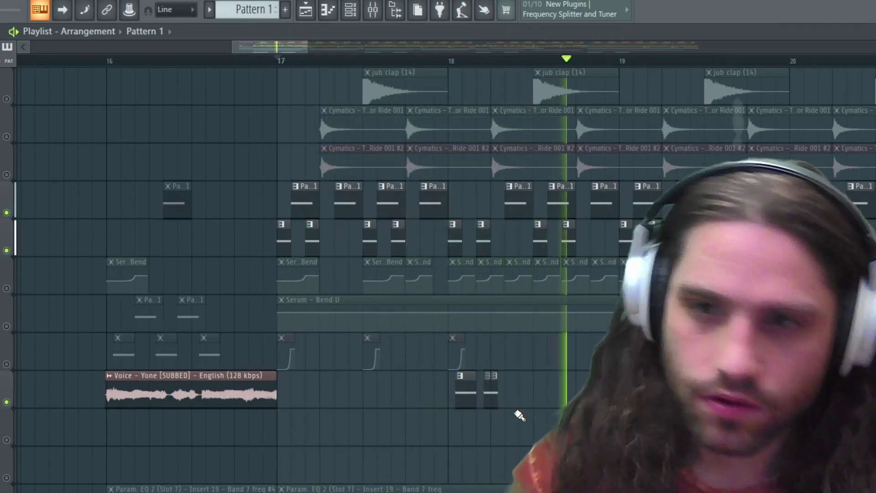
# Isolate the track with the Serum - Bend U automation, release the solo, and play the section
pyautogui.keyDown('ctrl'); pyautogui.click(14, 326); pyautogui.keyUp('ctrl')
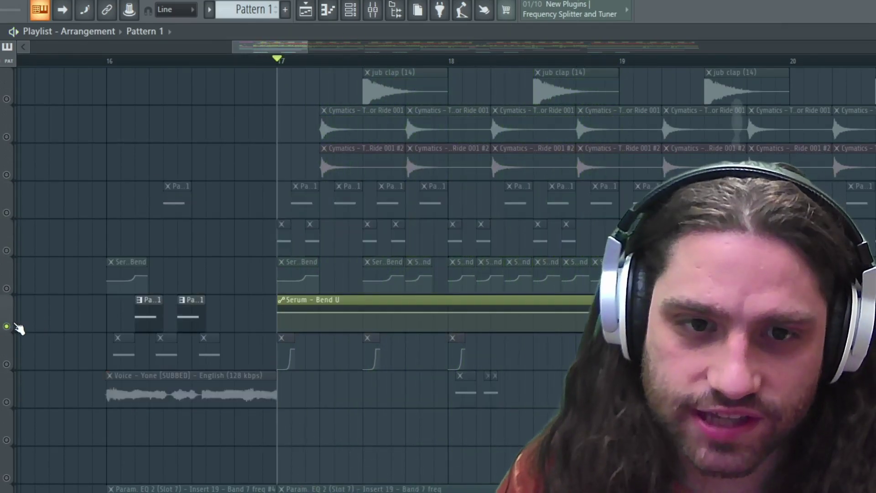
pyautogui.keyDown('ctrl'); pyautogui.click(13, 326); pyautogui.keyUp('ctrl')
pyautogui.press('space')
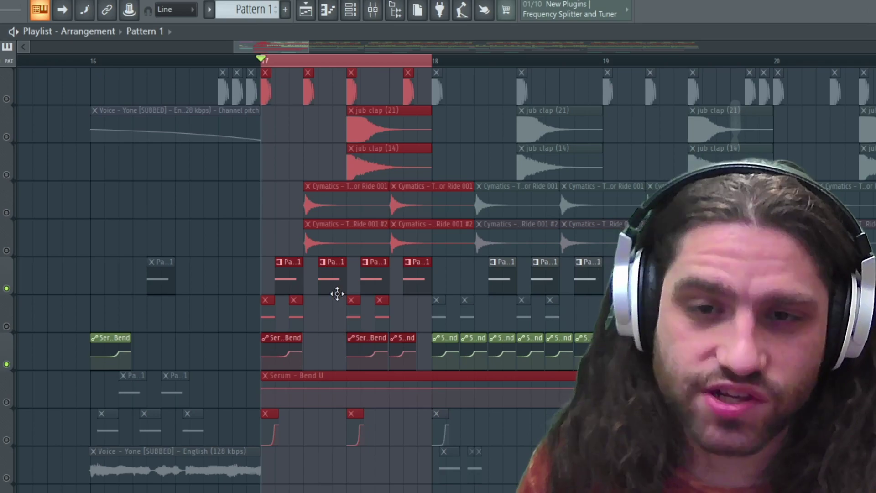
# Open the Serum instrument behind Pattern 1 and examine its filter cutoff modulation and its effects page
pyautogui.doubleClick(285, 278)
pyautogui.press('F6')
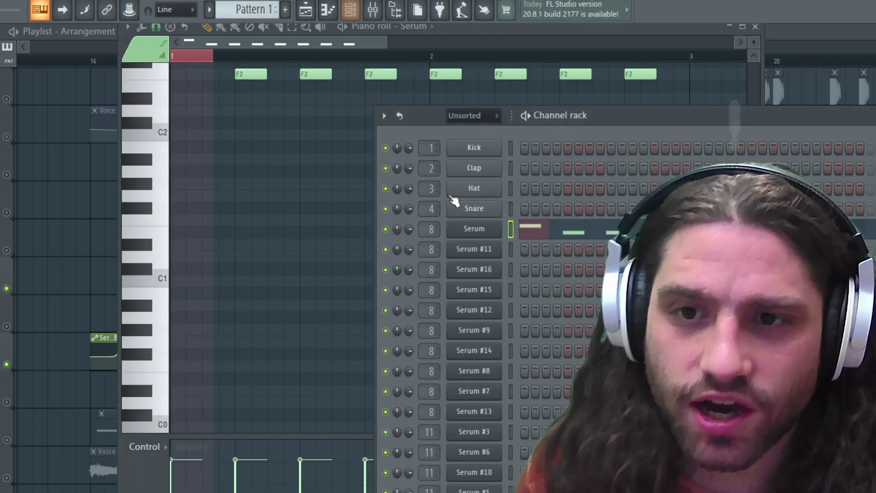
pyautogui.click(474, 227)
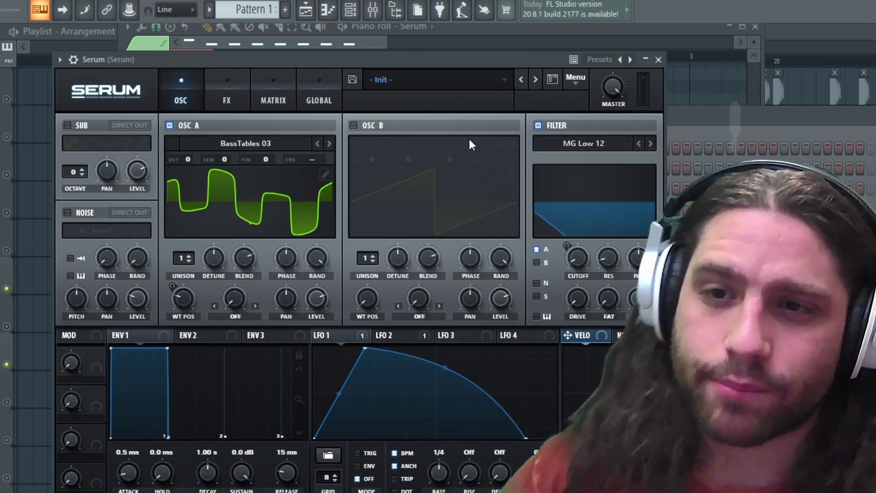
pyautogui.moveTo(318, 335); pyautogui.dragTo(576, 268)
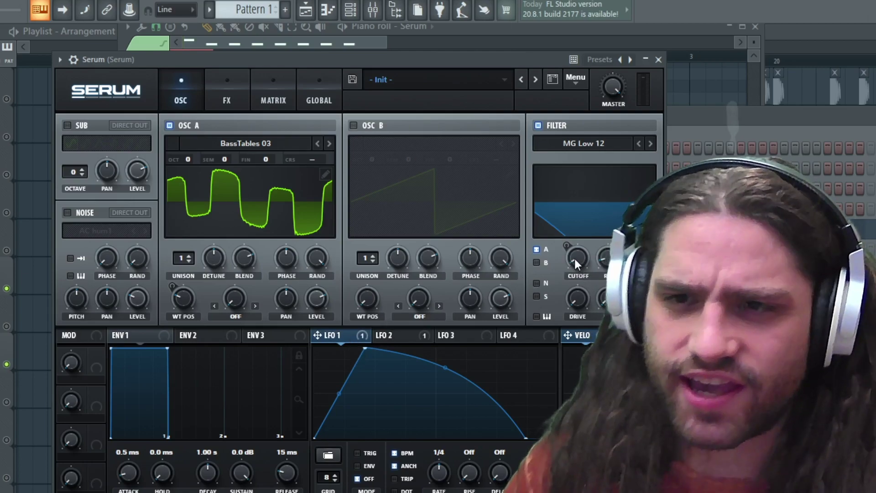
pyautogui.rightClick(574, 259)
pyautogui.click(587, 252)
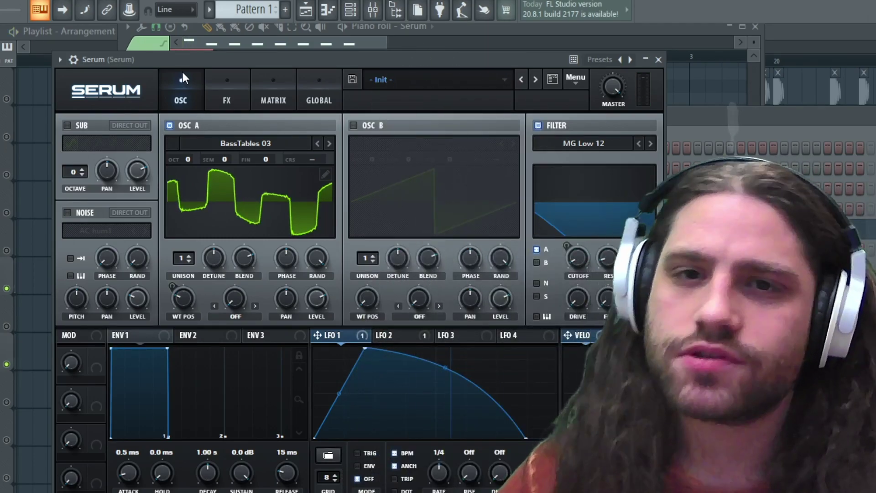
pyautogui.click(219, 83)
pyautogui.moveTo(437, 60)
pyautogui.mouseDown()
pyautogui.moveTo(391, 56)
pyautogui.moveTo(430, 52)
pyautogui.mouseUp()
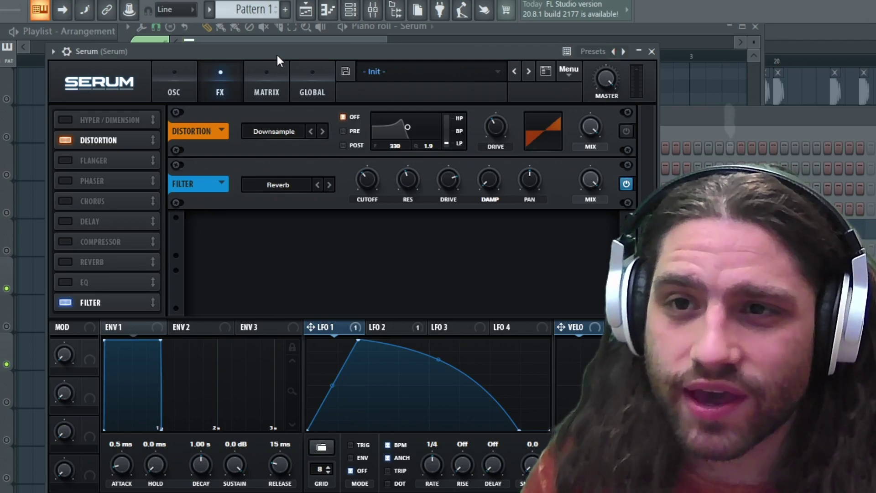
# Bring up the mixer on the Serum insert and inspect its first two Fruity parametric EQ 2 effects
pyautogui.click(372, 9)
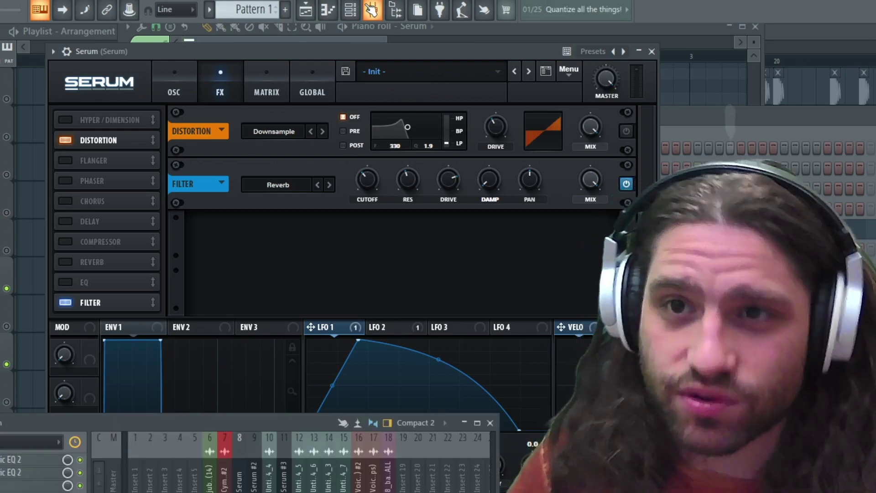
pyautogui.moveTo(253, 431); pyautogui.dragTo(348, 195)
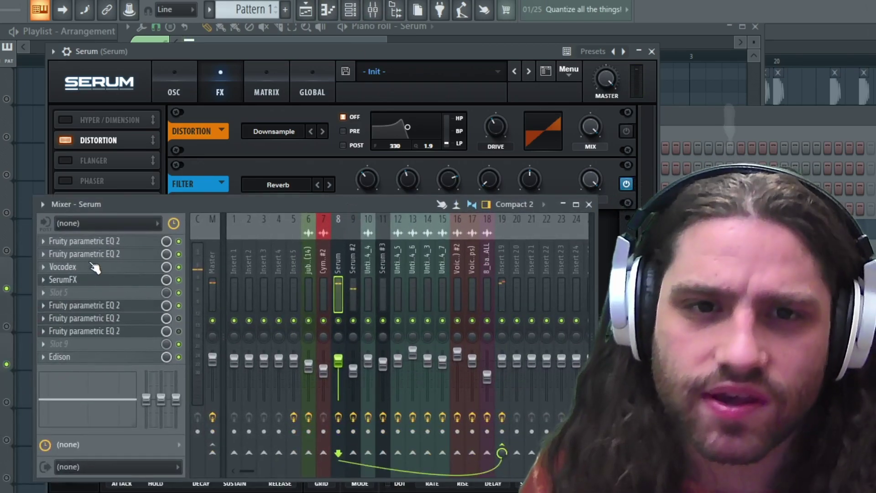
pyautogui.click(108, 254)
pyautogui.click(109, 254)
pyautogui.click(109, 254)
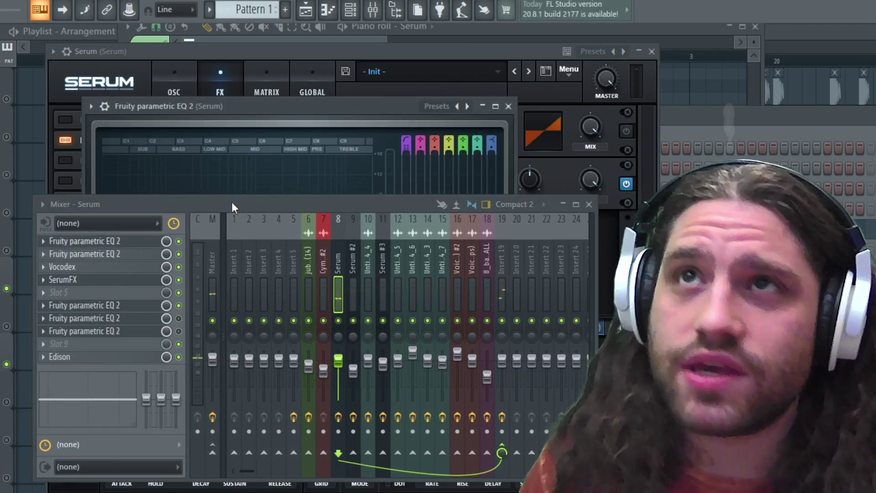
pyautogui.moveTo(250, 208); pyautogui.dragTo(276, 274)
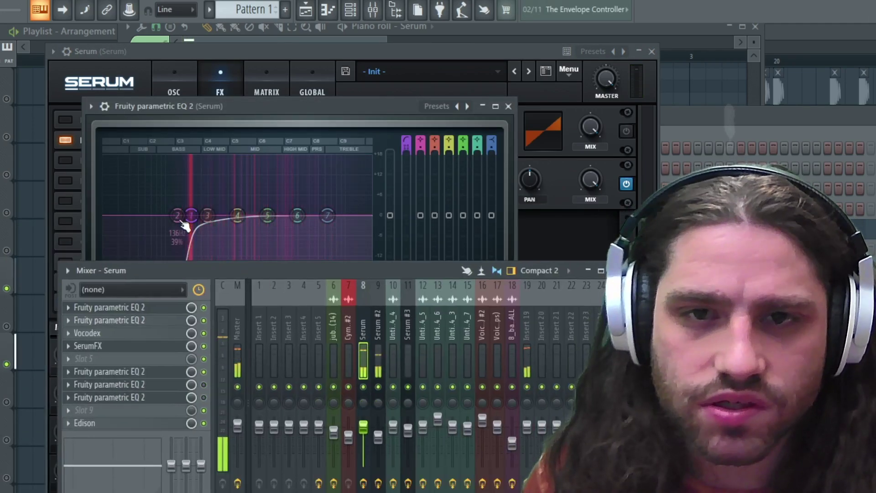
pyautogui.click(129, 321)
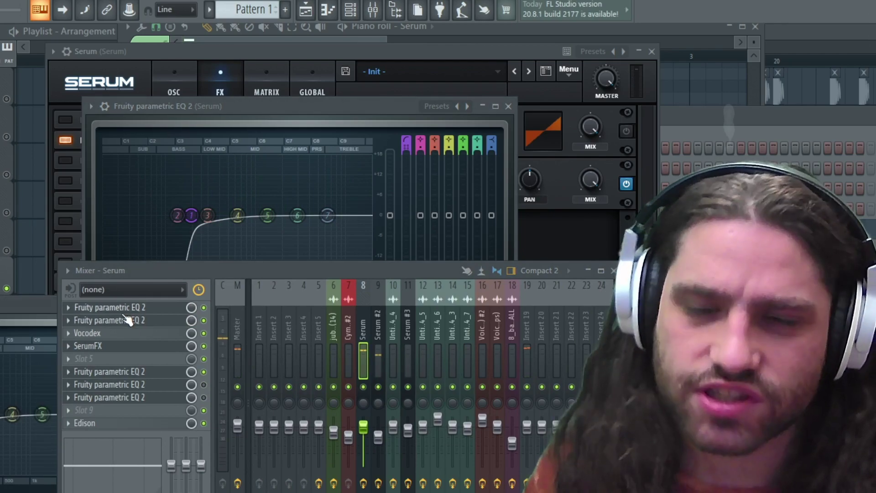
# Inspect the Vocodex and a further Fruity parametric EQ 2 in the Serum insert's effect chain
pyautogui.moveTo(196, 272); pyautogui.dragTo(199, 436)
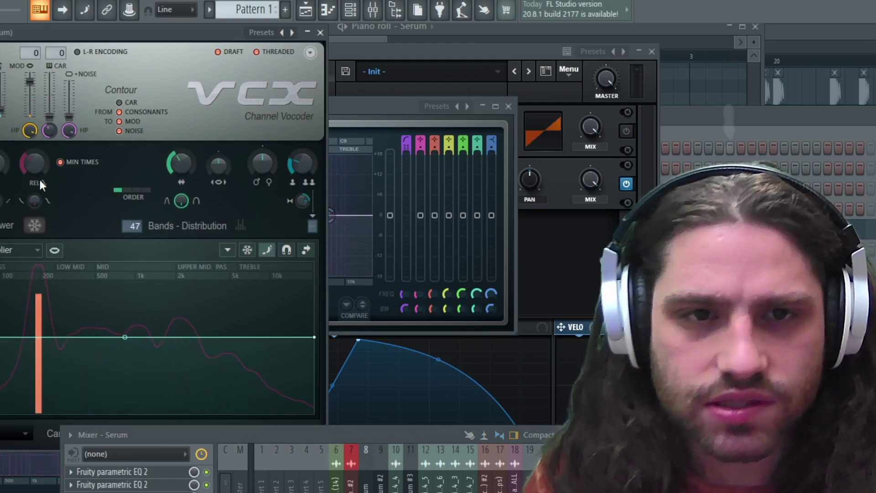
pyautogui.moveTo(158, 37); pyautogui.dragTo(270, 27)
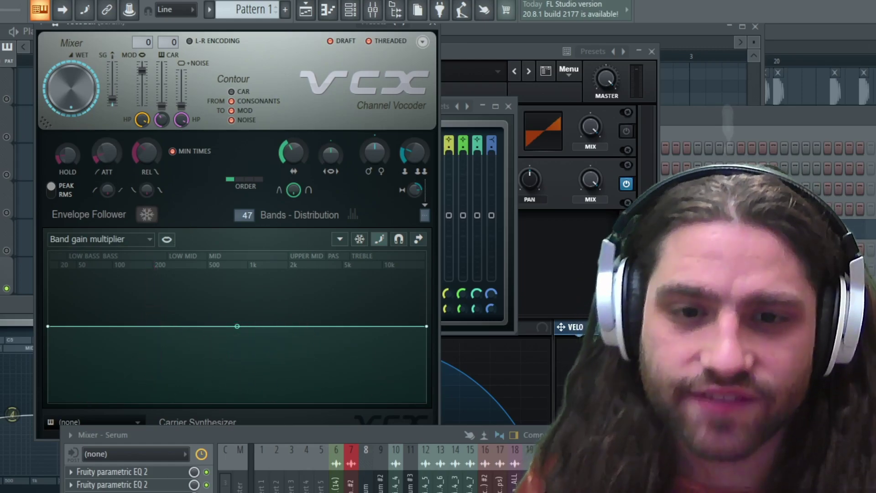
pyautogui.click(113, 490)
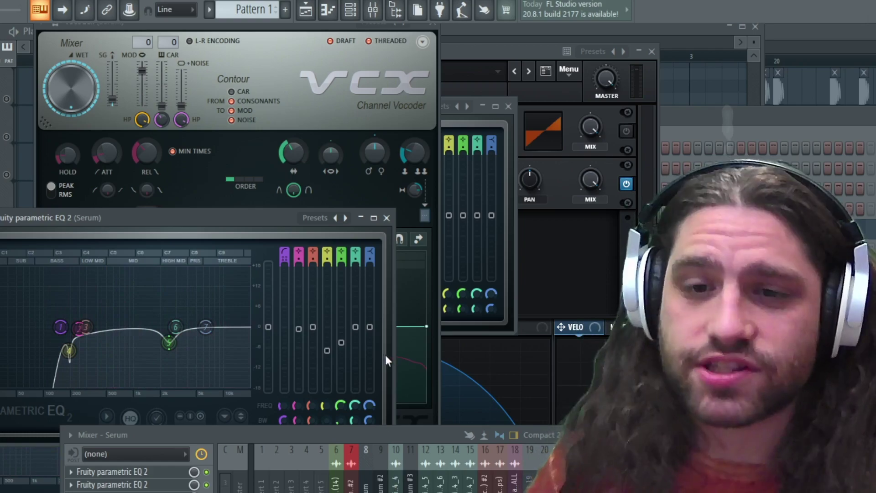
# Bring the mixer back into full view and select Insert 19, which the Serum insert is routed to
pyautogui.click(378, 434)
pyautogui.click(361, 295)
pyautogui.click(344, 291)
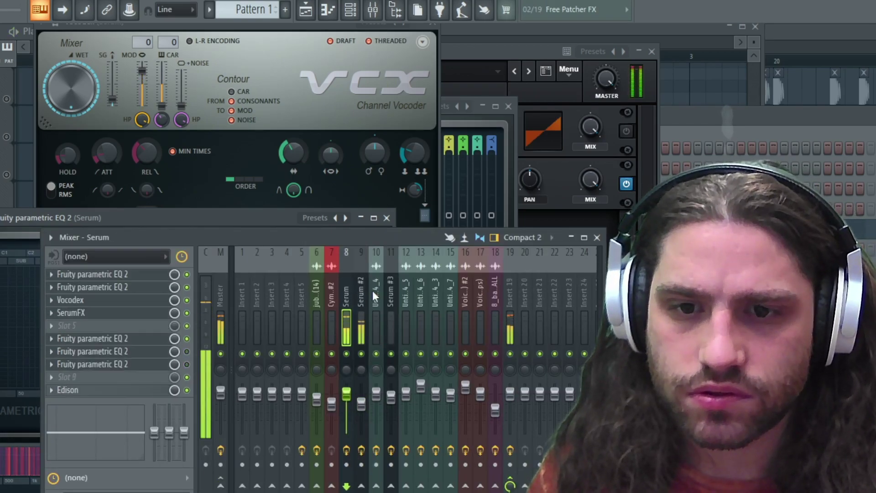
pyautogui.click(510, 284)
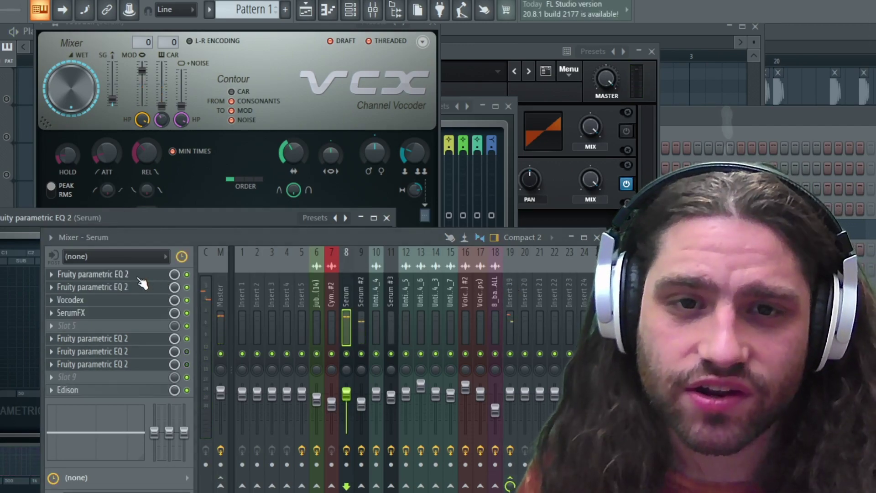
pyautogui.click(507, 294)
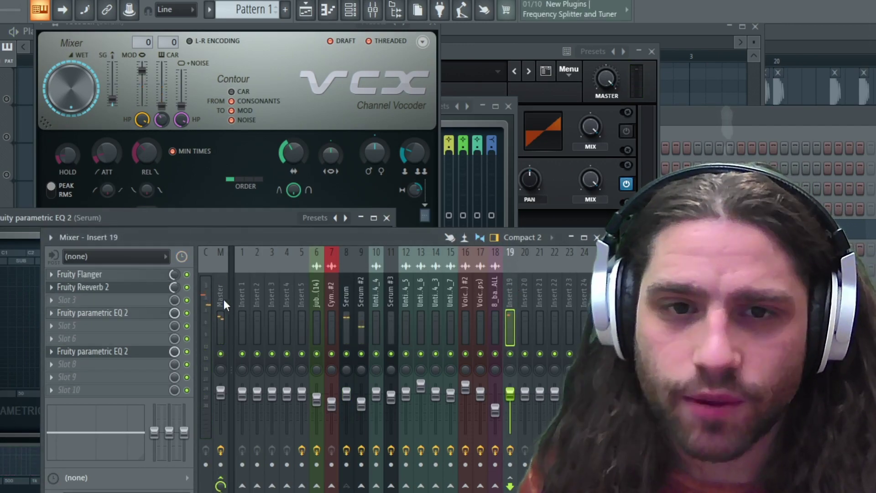
# Open the Fruity Flanger on Insert 19 and look through its preset list without changing the preset
pyautogui.click(120, 274)
pyautogui.moveTo(102, 27); pyautogui.dragTo(292, 95)
pyautogui.moveTo(288, 237); pyautogui.dragTo(245, 281)
pyautogui.click(108, 88)
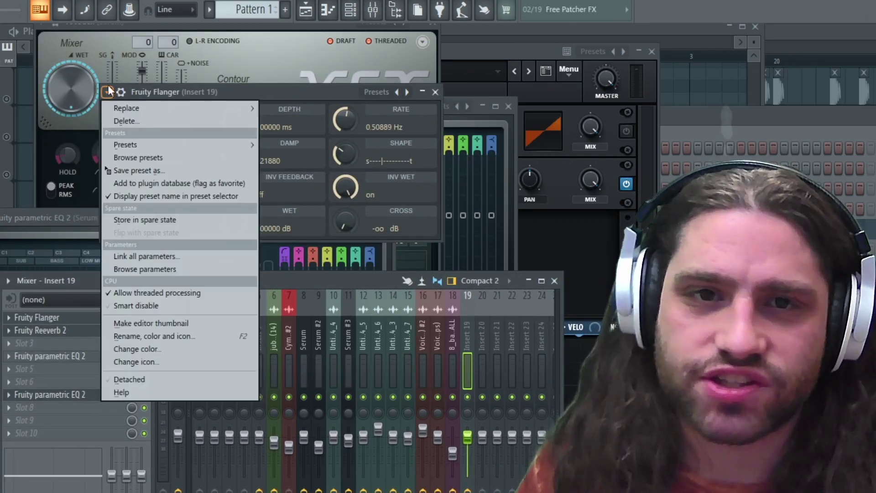
pyautogui.moveTo(167, 144)
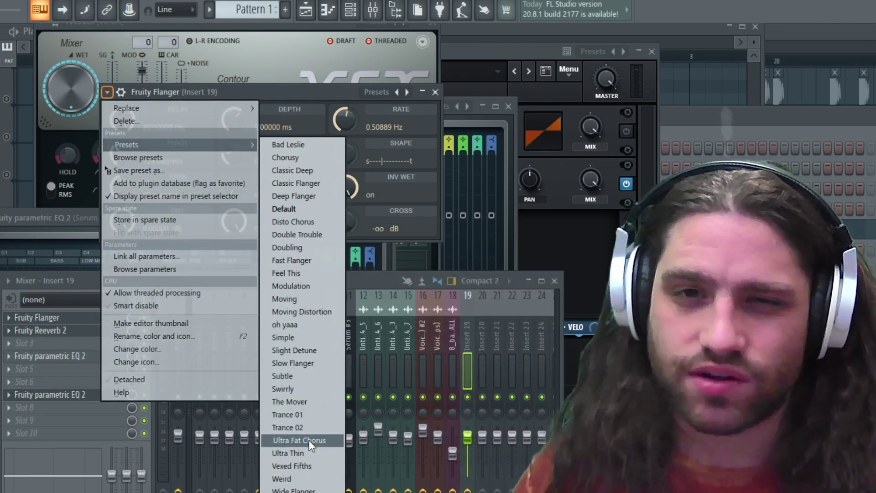
pyautogui.click(312, 95)
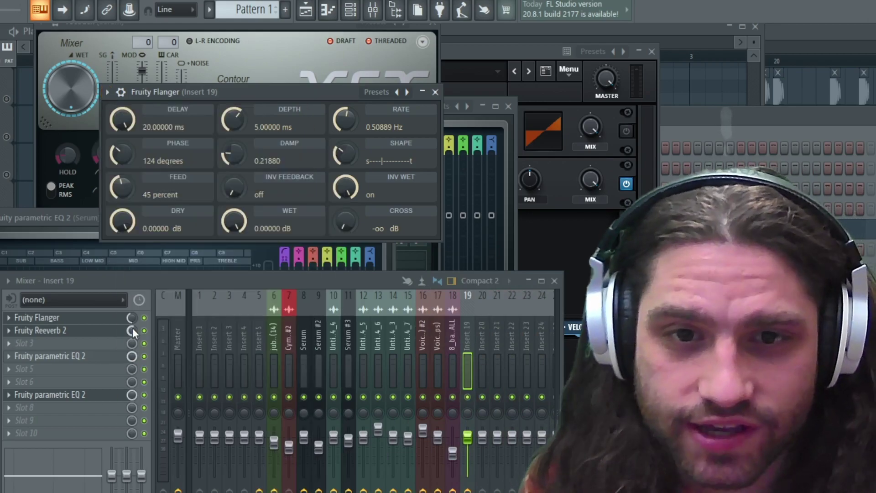
# Play the bass with the Fruity Flanger on Insert 19 disabled, and switch Fruity Reeverb 2 off and on for comparison
pyautogui.press('space')
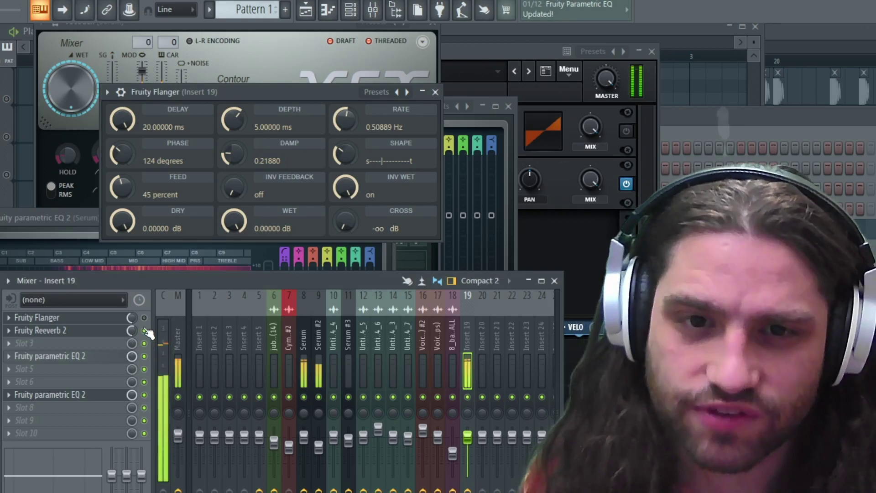
pyautogui.click(145, 319)
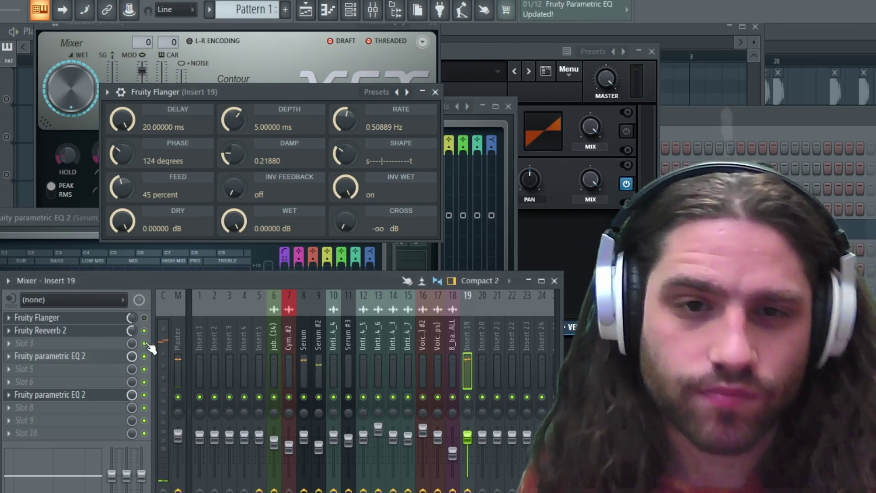
pyautogui.click(144, 331)
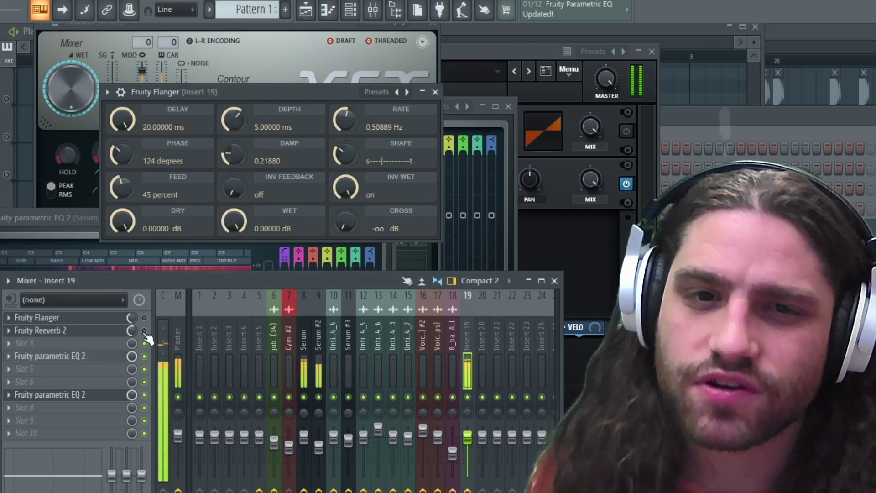
pyautogui.click(144, 331)
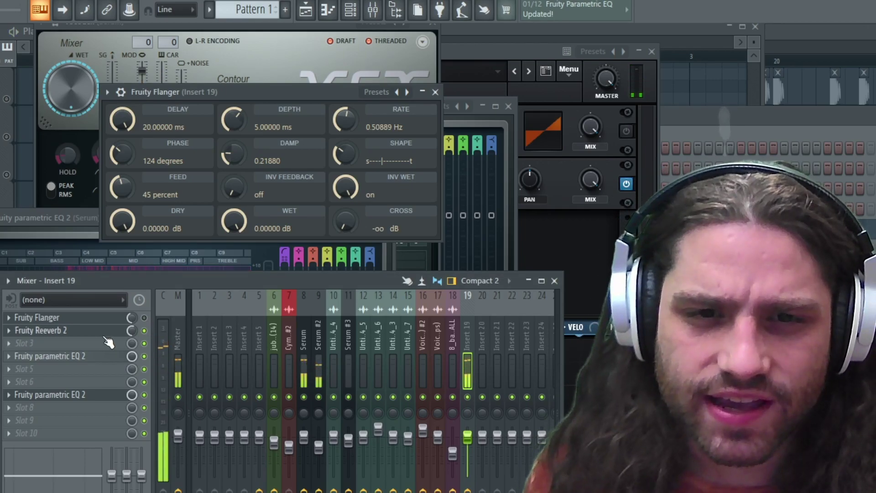
# Inspect the settings of Fruity Reeverb 2 and the last Fruity parametric EQ 2 on Insert 19
pyautogui.click(110, 333)
pyautogui.moveTo(117, 100); pyautogui.dragTo(324, 82)
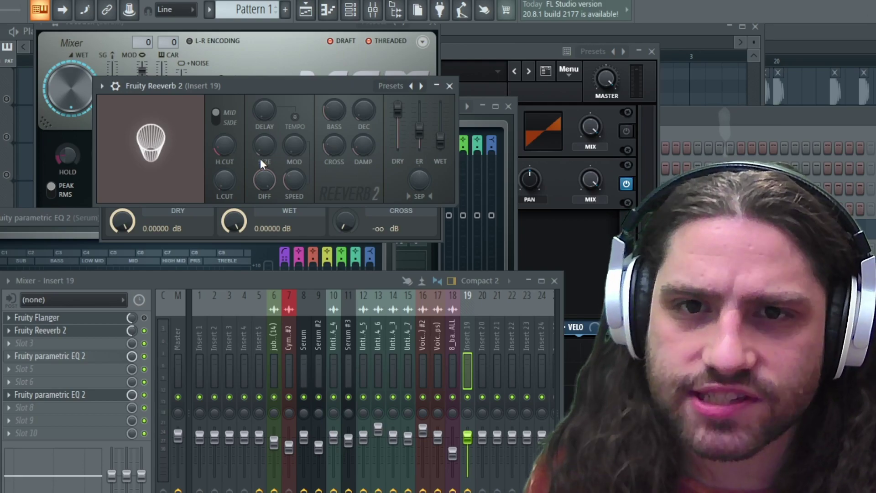
pyautogui.click(49, 394)
pyautogui.moveTo(120, 128); pyautogui.dragTo(364, 132)
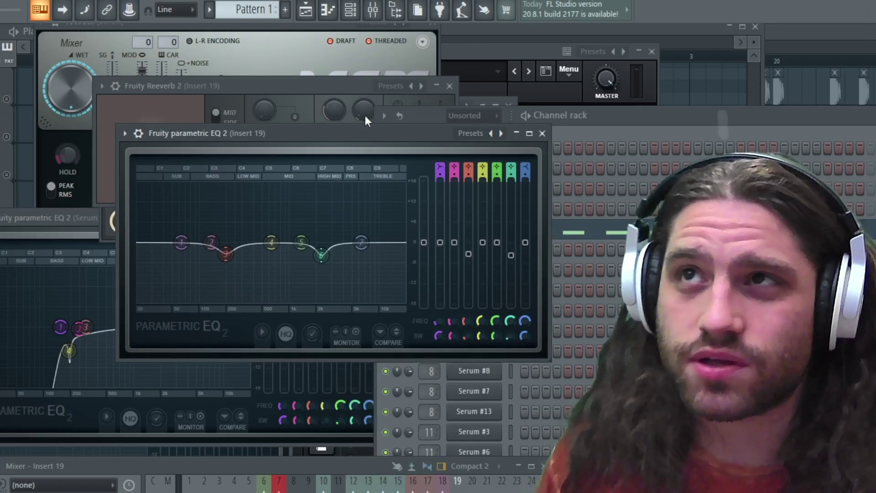
# Return to the playlist and play the Pattern 13 track on its own from bar 17
pyautogui.click(793, 42)
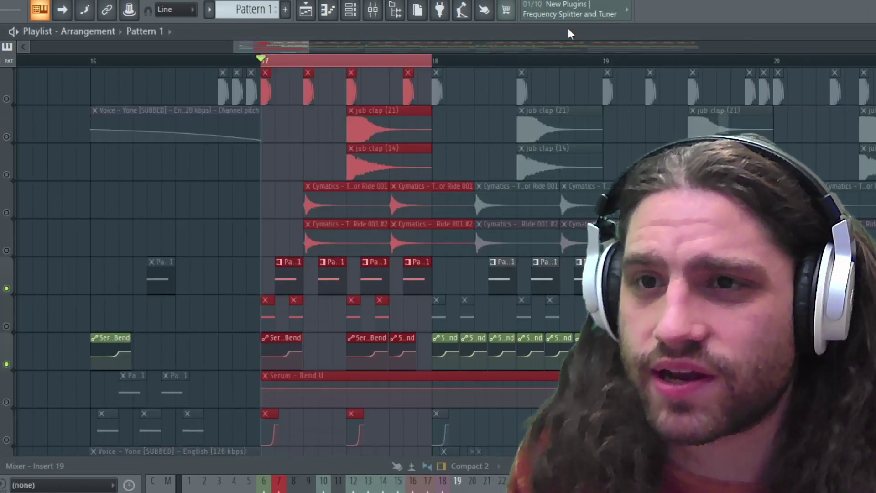
pyautogui.click(14, 327)
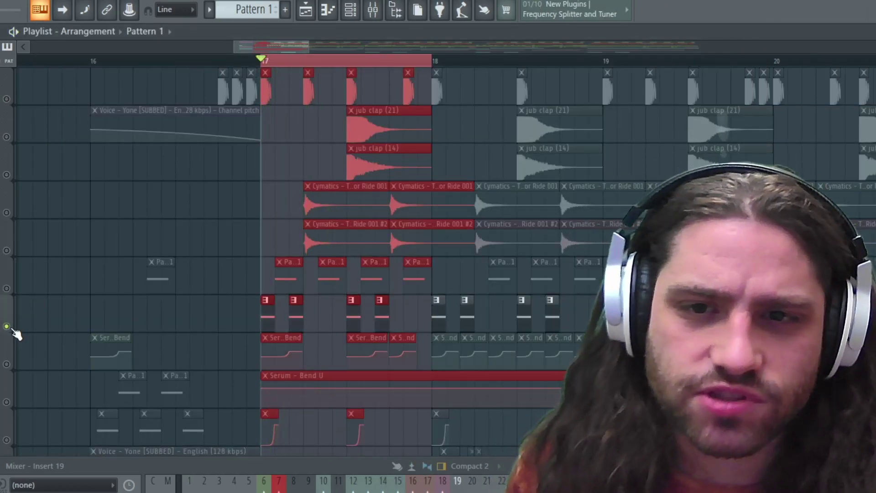
pyautogui.press('space')
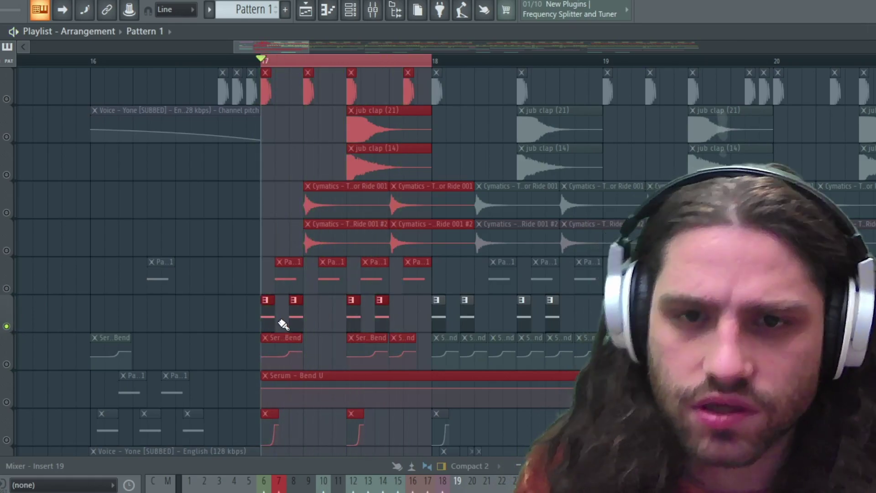
# Open the Serum #6 instrument behind Pattern 13 and examine its filter cutoff modulation and its effects page
pyautogui.doubleClick(270, 317)
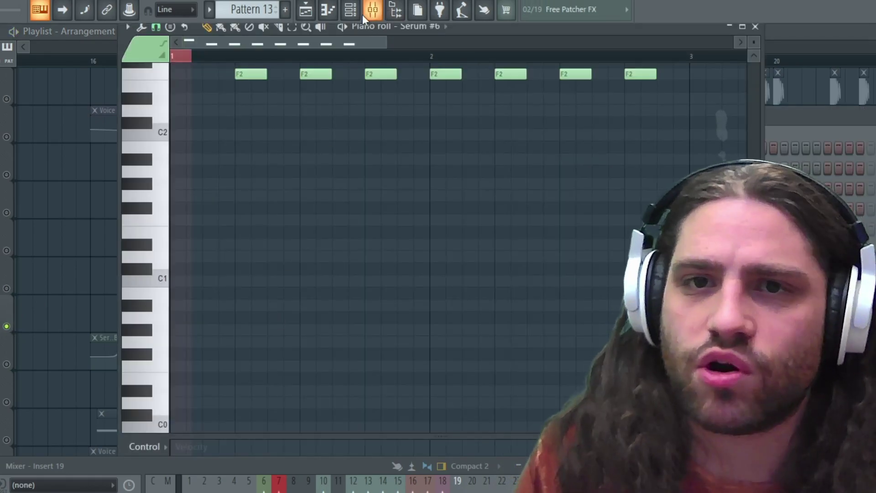
pyautogui.click(350, 10)
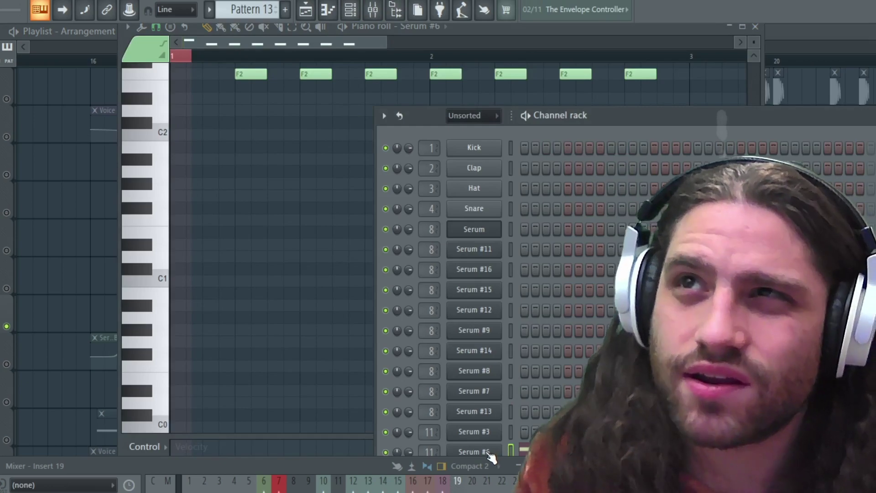
pyautogui.click(474, 452)
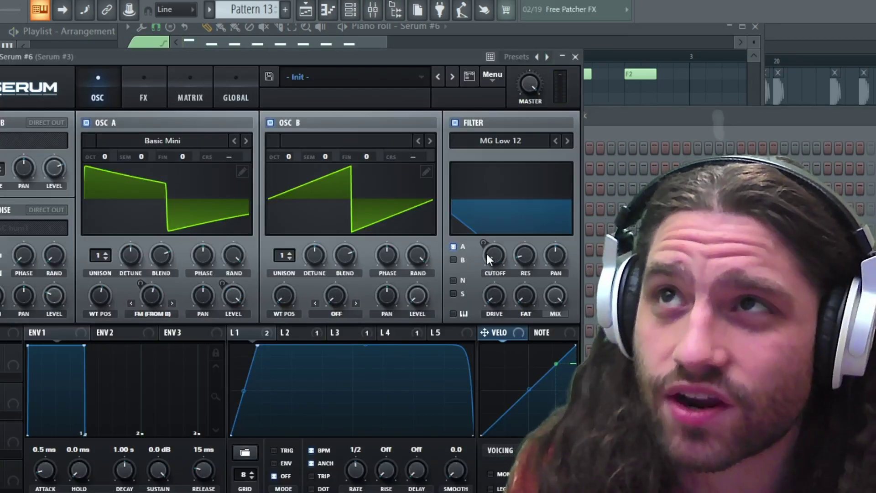
pyautogui.rightClick(490, 254)
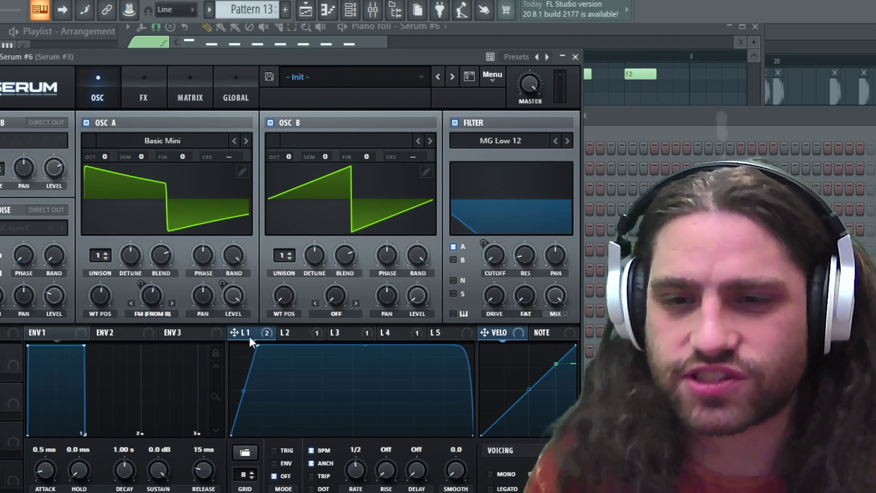
pyautogui.click(133, 89)
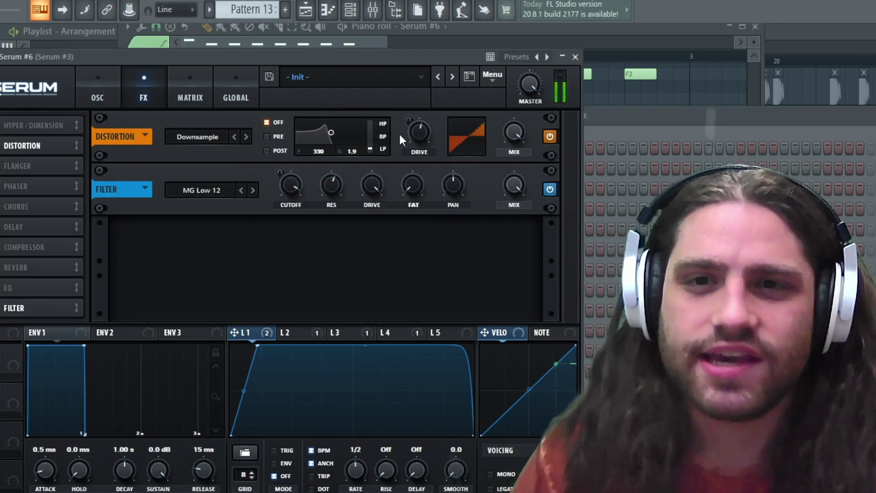
# Return to the playlist, release the track solo and play the full mix from bar 17
pyautogui.click(305, 9)
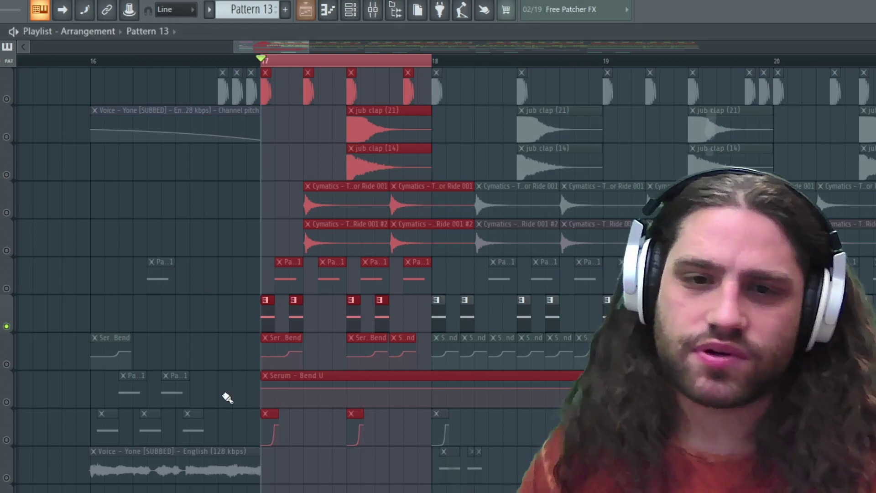
pyautogui.rightClick(8, 365)
pyautogui.press('space')
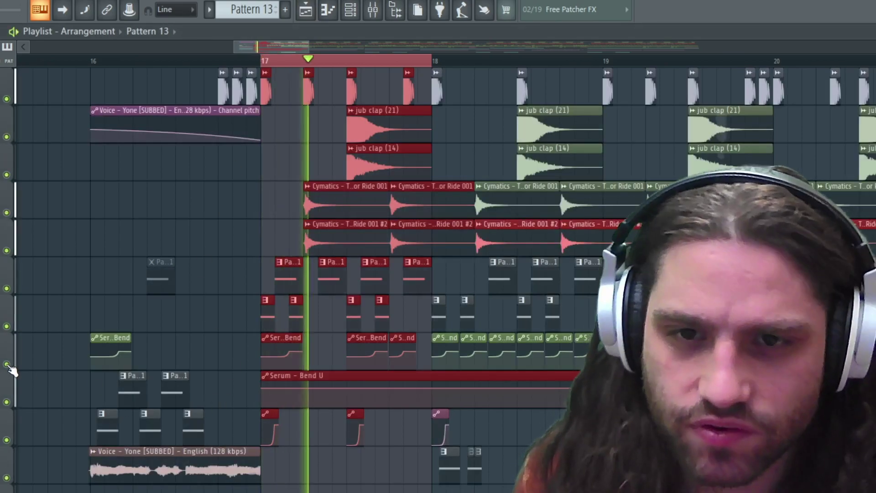
# Clear the time selection at bar 17, then solo the Pattern 6 bass track and loop bars 21 to 22
pyautogui.click(264, 64)
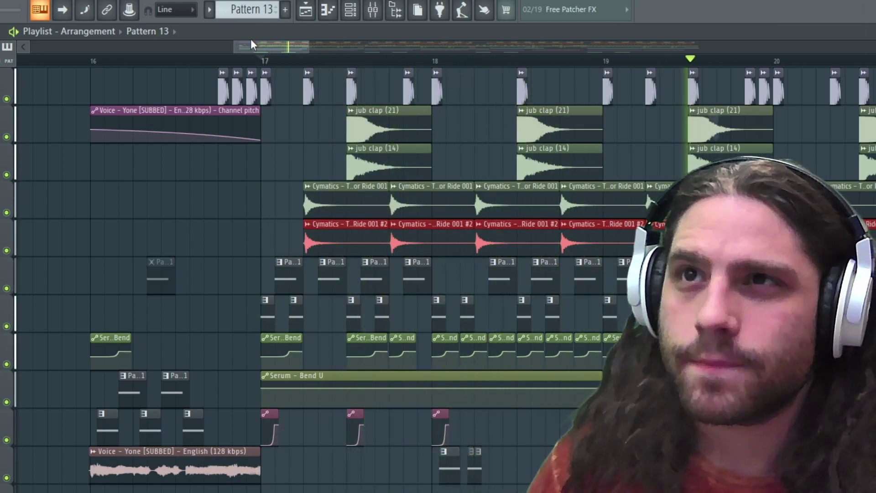
pyautogui.click(264, 61)
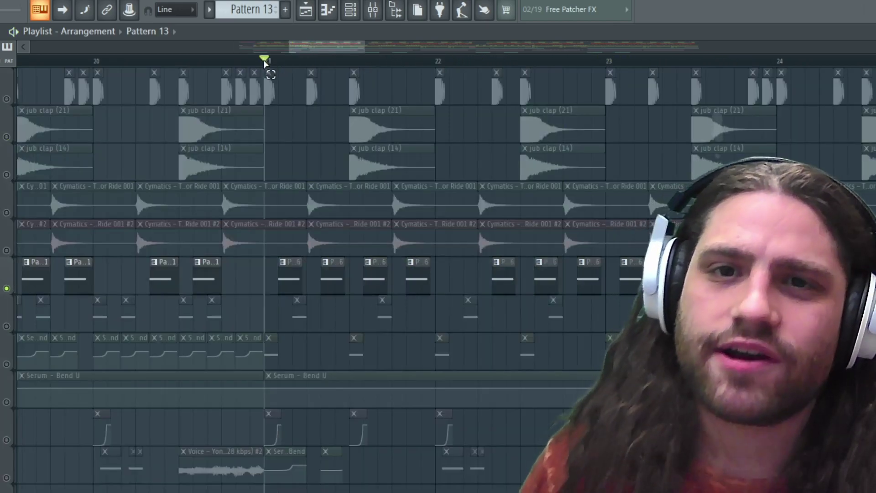
pyautogui.moveTo(264, 62); pyautogui.dragTo(606, 63)
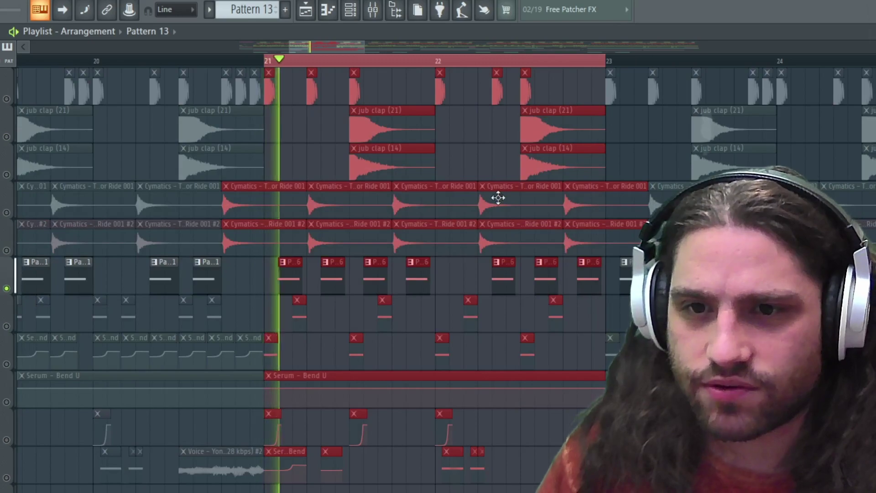
# Open the Serum #9 instrument behind Pattern 6 and examine its oscillator, LFO modulation and effects page
pyautogui.doubleClick(291, 283)
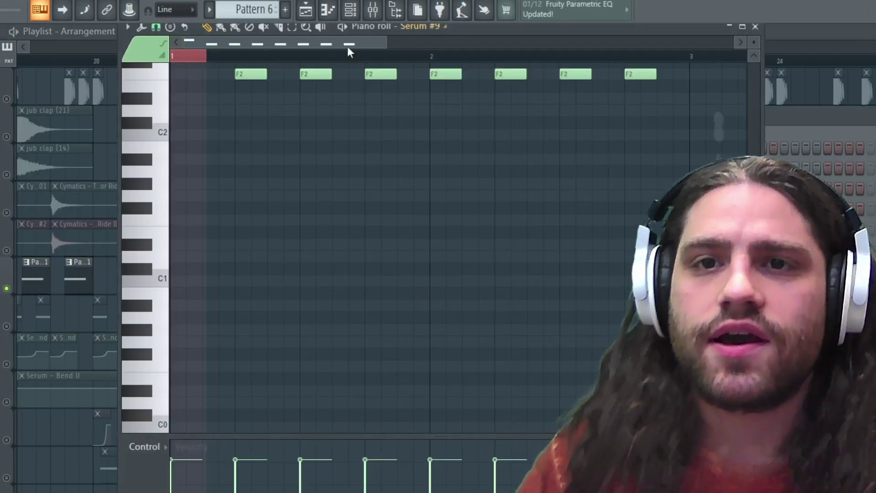
pyautogui.click(351, 9)
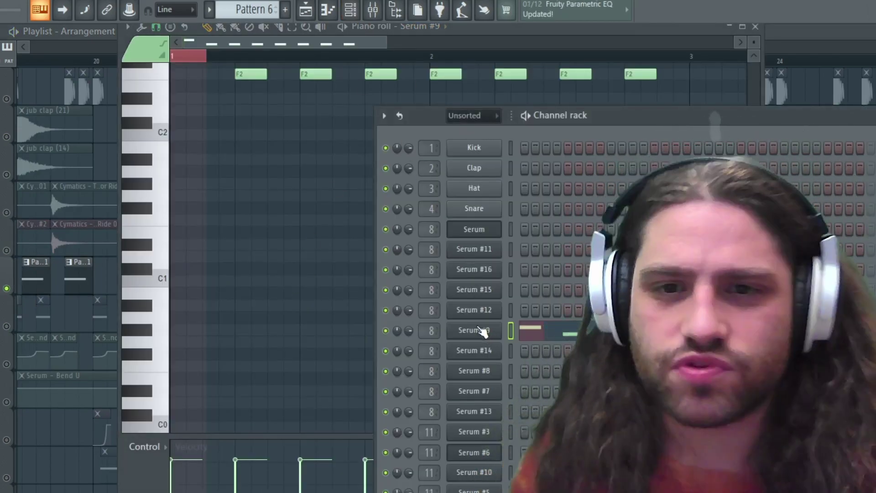
pyautogui.click(476, 329)
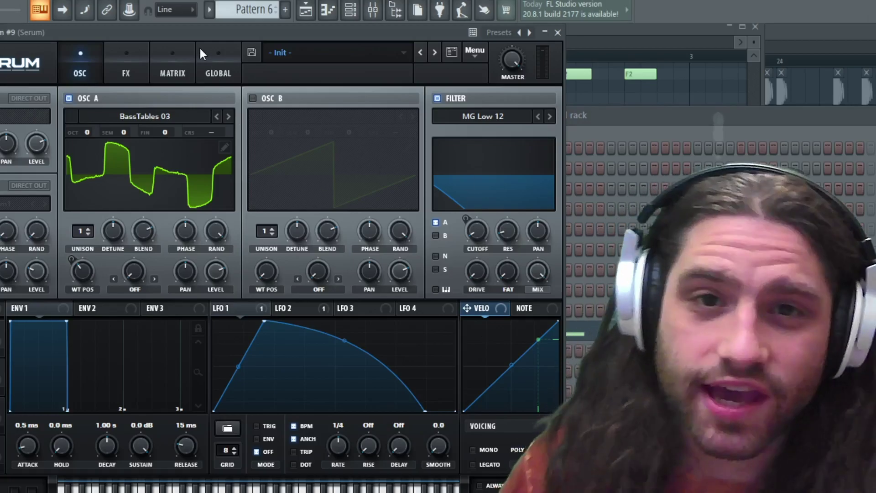
pyautogui.moveTo(218, 32); pyautogui.dragTo(363, 41)
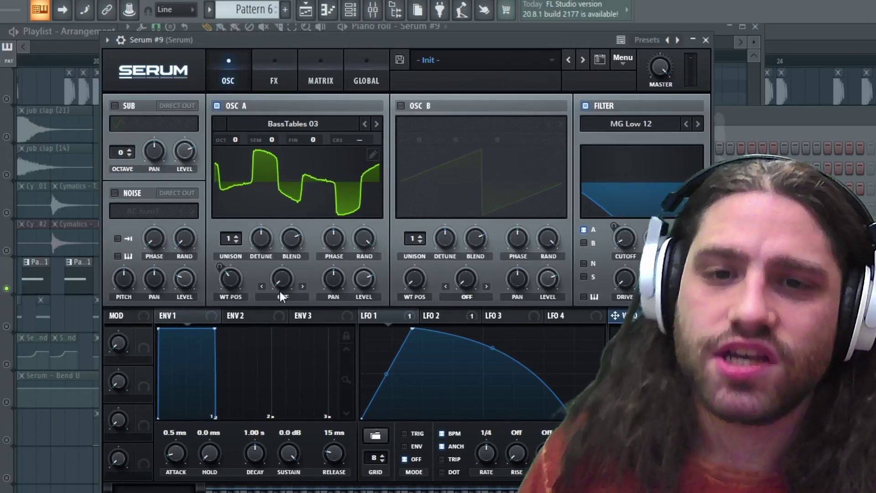
pyautogui.moveTo(231, 286)
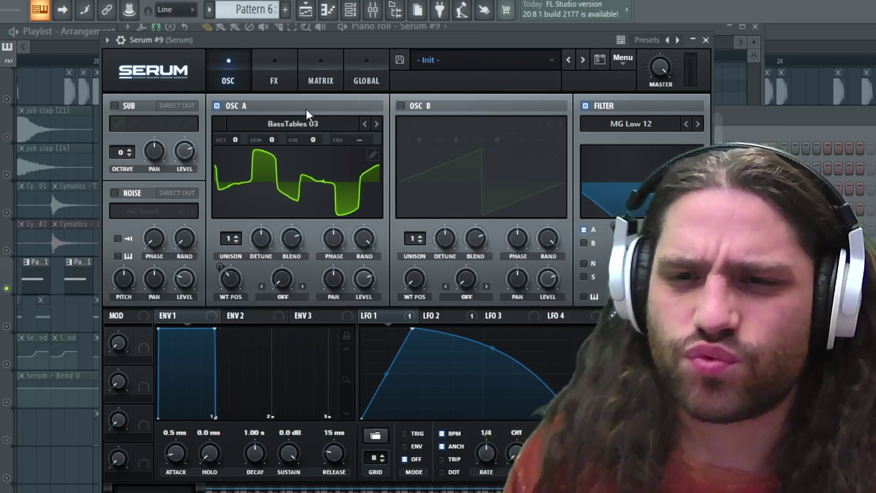
pyautogui.click(274, 61)
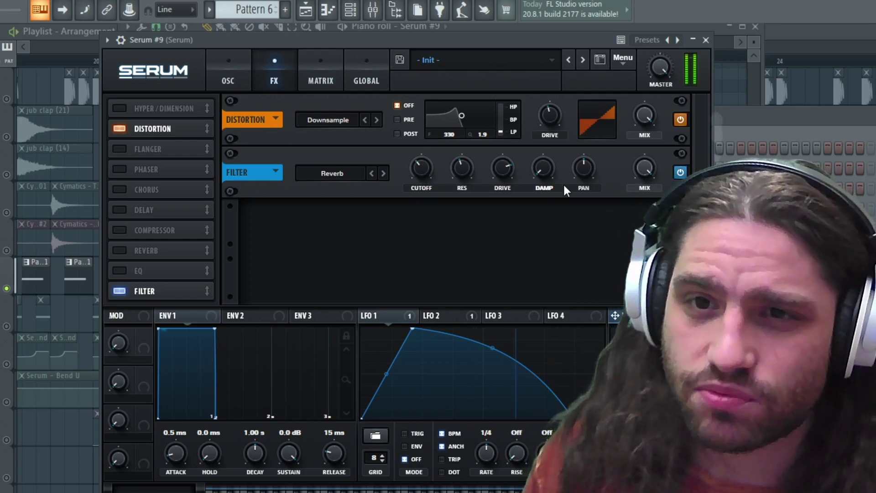
# Close Serum #9, return to the playlist, release the track solo and play the full mix from bar 21
pyautogui.click(708, 40)
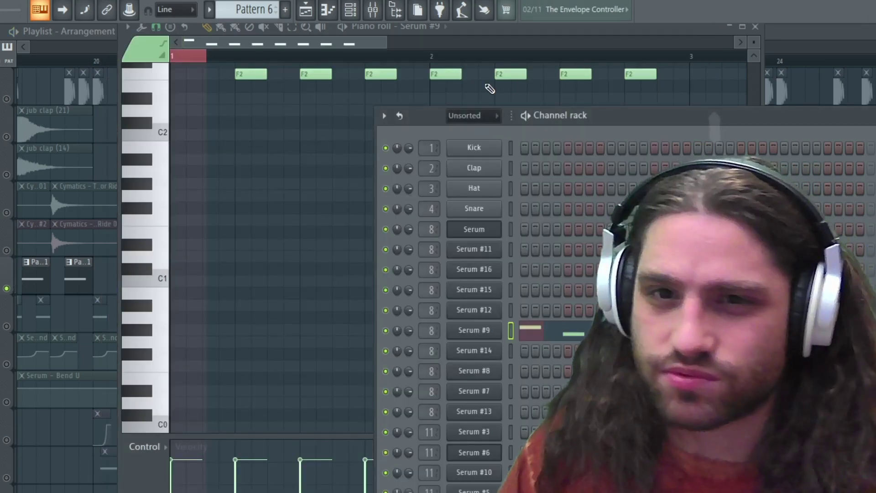
pyautogui.click(818, 44)
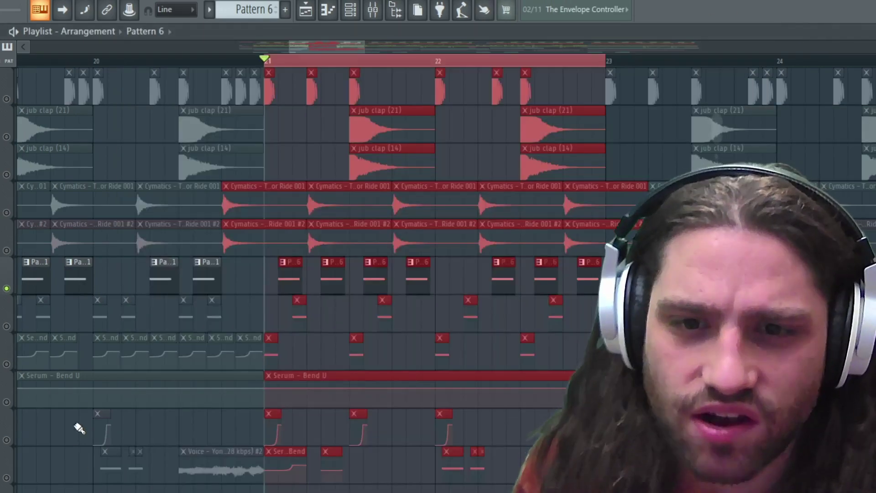
pyautogui.click(10, 479)
pyautogui.press('space')
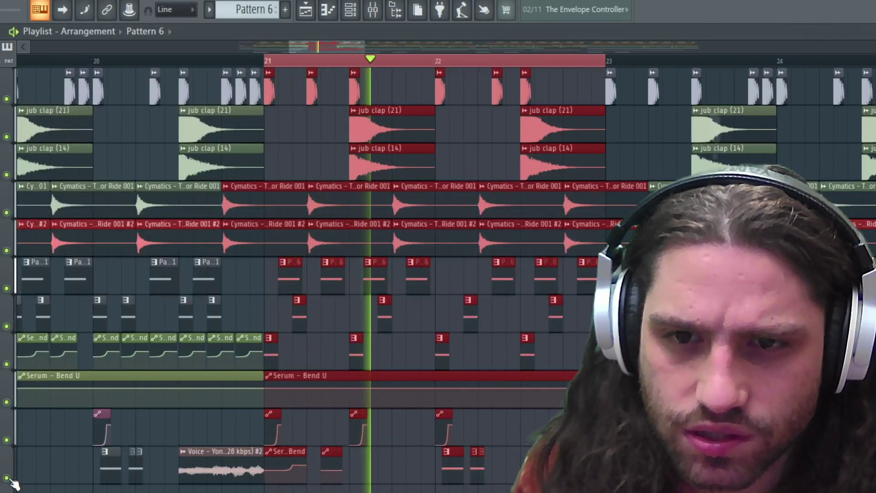
# Move further along the arrangement, look over the lower tracks and play the full mix from bar 25
pyautogui.press('space')
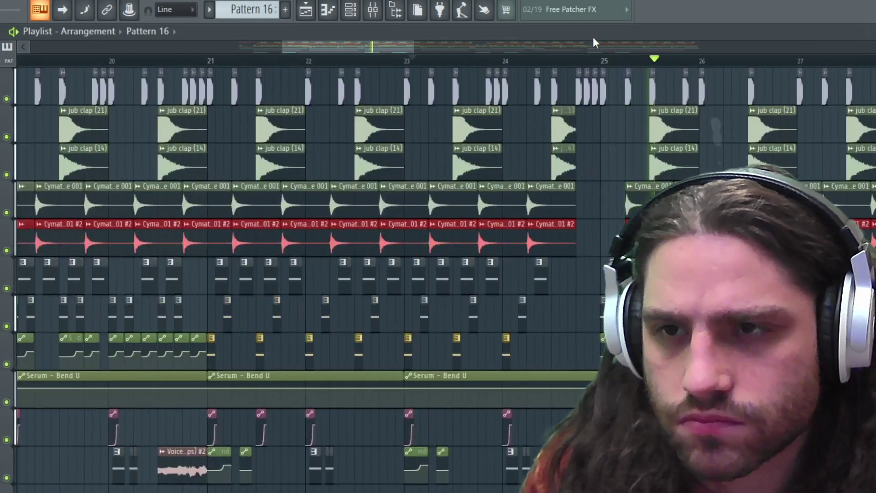
pyautogui.moveTo(388, 45); pyautogui.dragTo(441, 42)
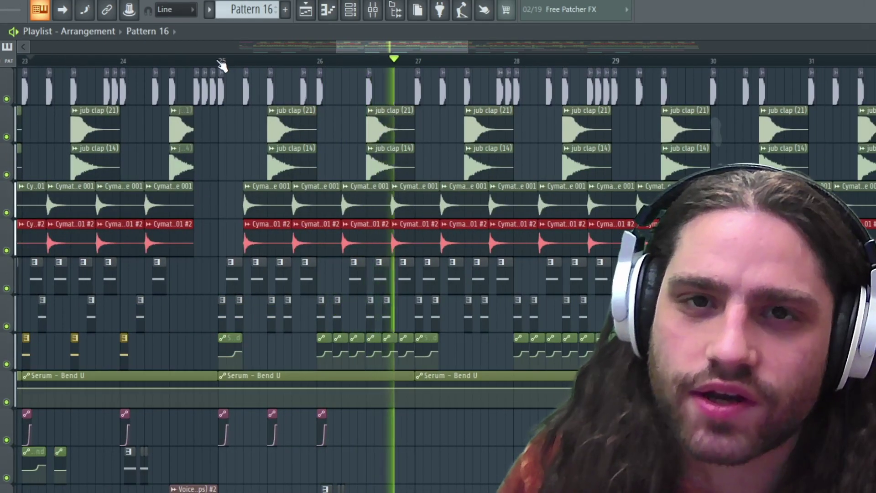
pyautogui.scroll(-5, 244, 105)
pyautogui.click(222, 60)
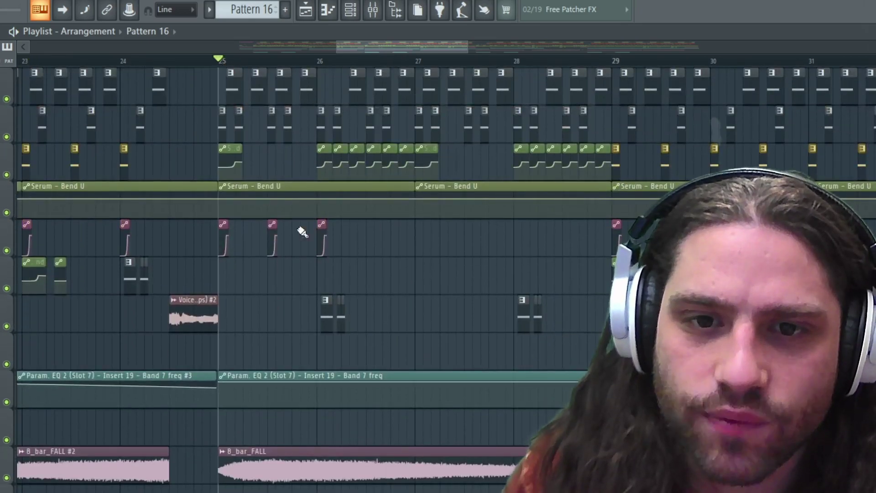
pyautogui.scroll(5, 280, 203)
pyautogui.press('space')
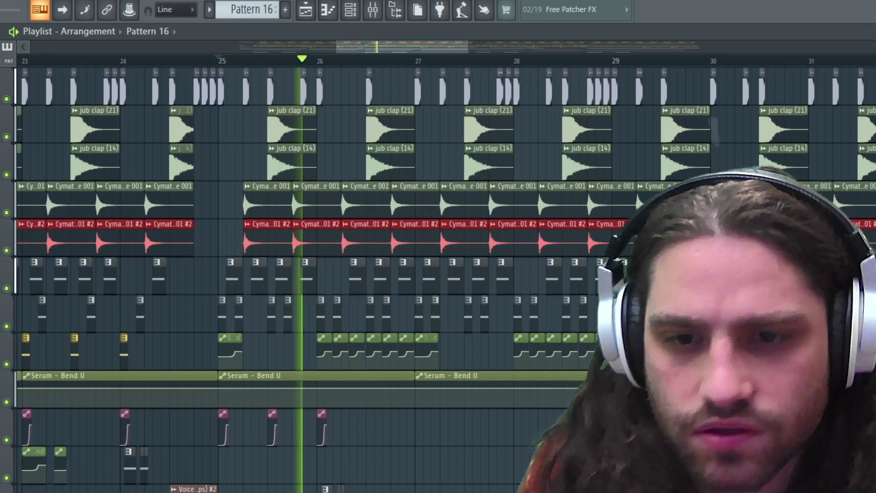
# Listen to a lower track on its own, then loop bars 25 to 28 and play them with all tracks active
pyautogui.press('space')
pyautogui.press('space')
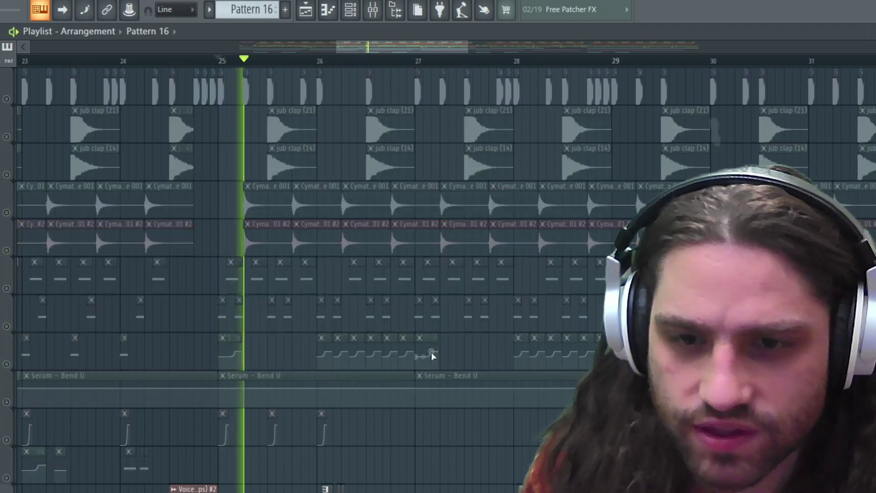
pyautogui.click(320, 61)
pyautogui.press('space')
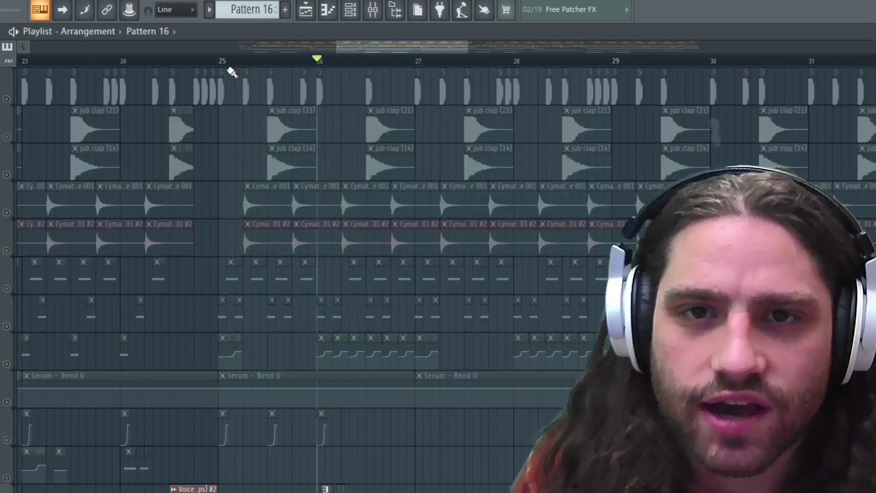
pyautogui.moveTo(223, 65); pyautogui.dragTo(611, 125)
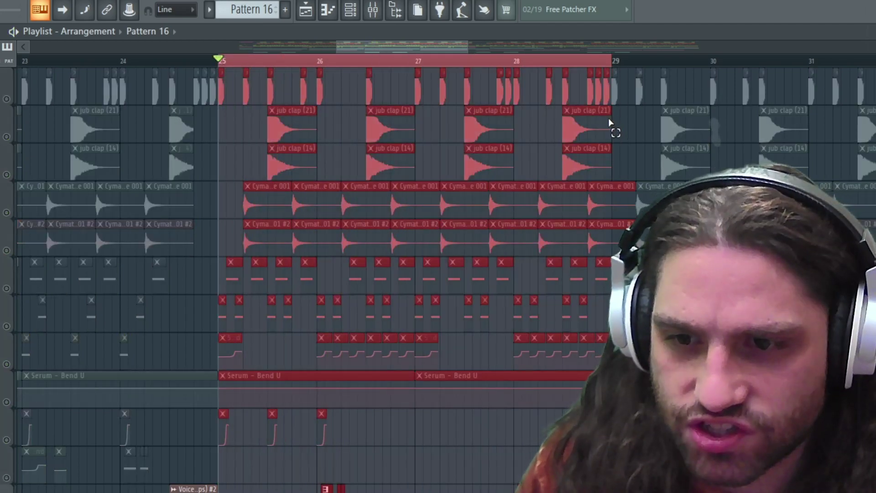
pyautogui.hotkey('ctrl', 'd')
pyautogui.press('space')
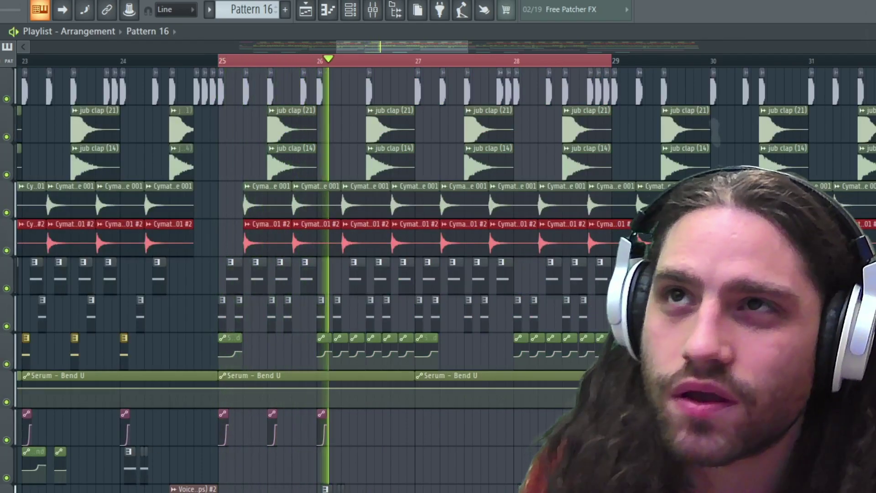
# Open the Serum #11 instrument behind Pattern 2 and examine its oscillator, LFO curve and effects page
pyautogui.click(259, 289)
pyautogui.doubleClick(259, 288)
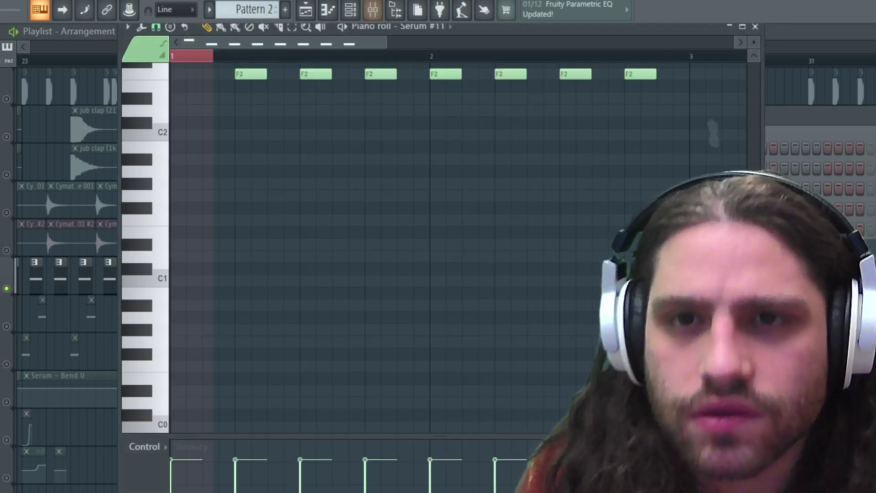
pyautogui.click(350, 10)
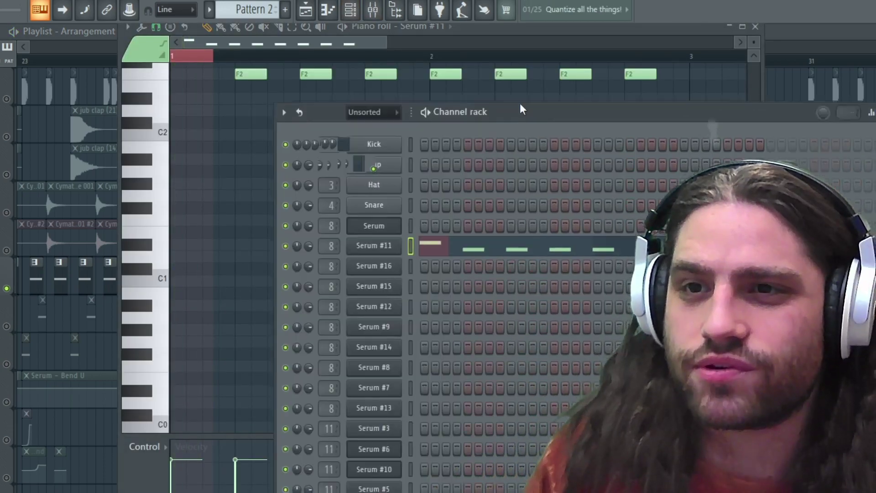
pyautogui.moveTo(629, 121); pyautogui.dragTo(246, 95)
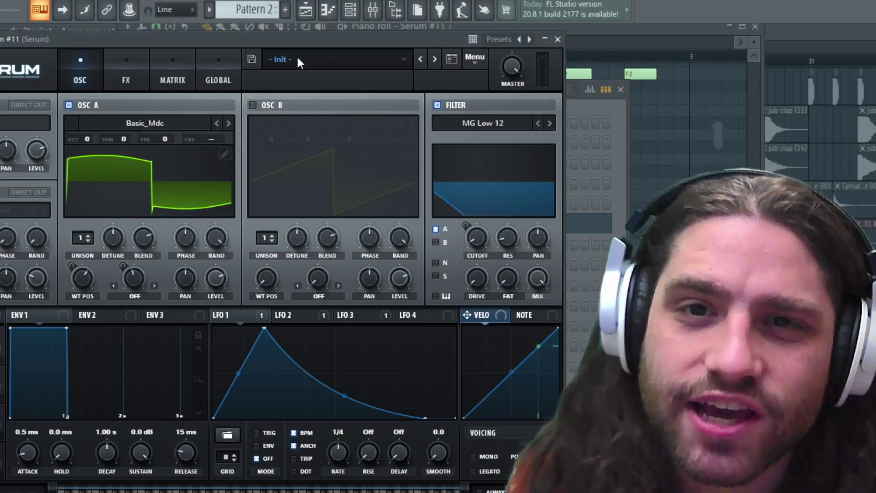
pyautogui.moveTo(321, 42); pyautogui.dragTo(454, 41)
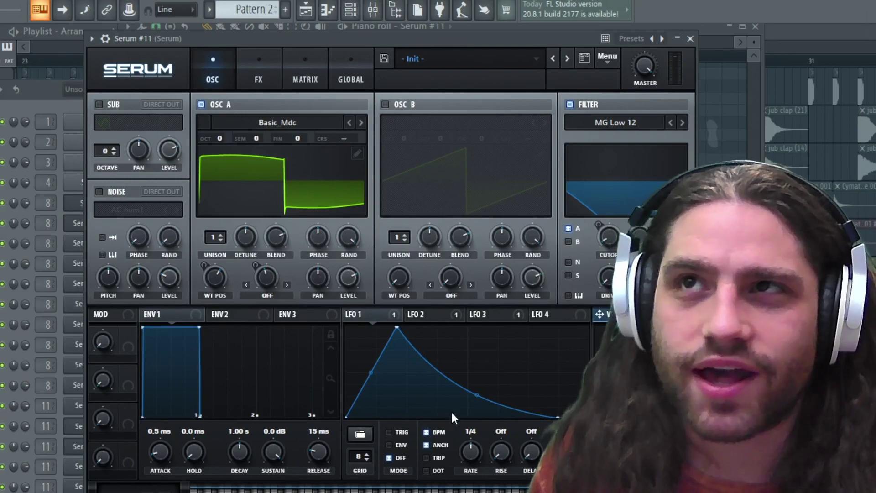
pyautogui.click(267, 82)
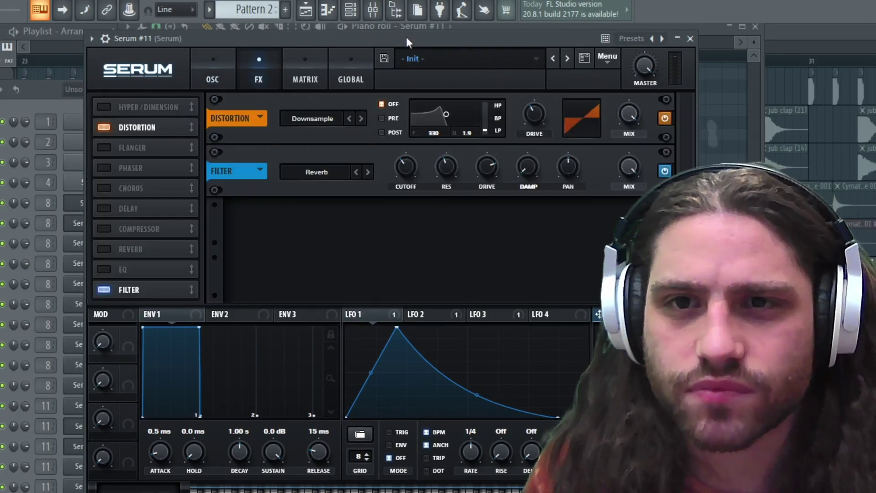
pyautogui.moveTo(407, 37); pyautogui.dragTo(260, 62)
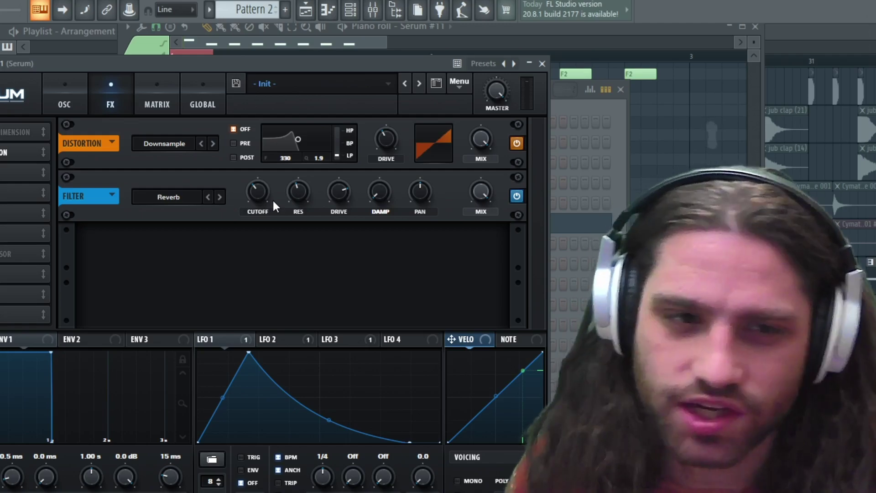
# Close Serum #11, return to the playlist and clear the selection around bar 25
pyautogui.click(543, 63)
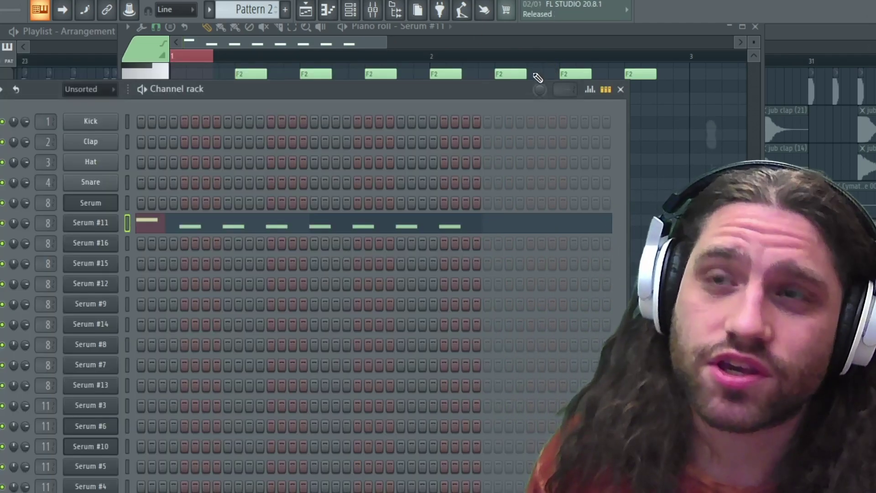
pyautogui.click(808, 46)
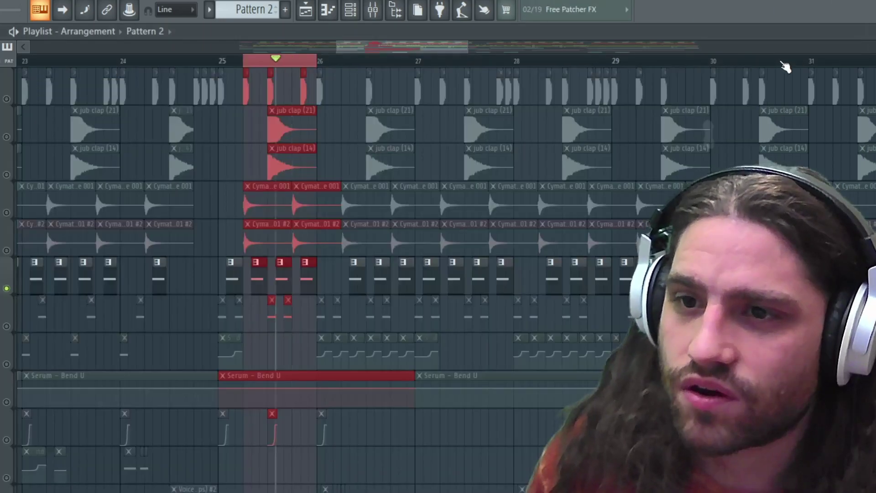
pyautogui.moveTo(231, 74); pyautogui.dragTo(223, 57)
pyautogui.hotkey('ctrl', 'd')
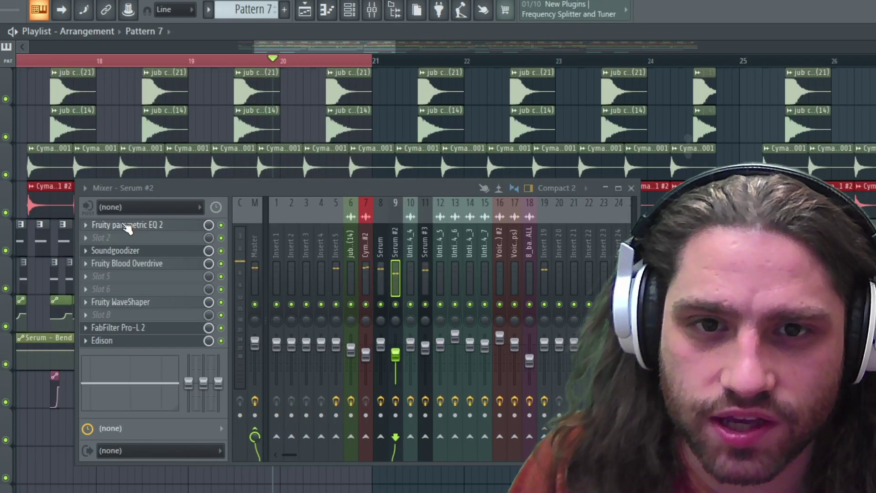
# Open Fruity parametric EQ 2 and Soundgoodizer on the Serum #2 mixer track to examine their settings
pyautogui.click(128, 225)
pyautogui.moveTo(227, 185); pyautogui.dragTo(235, 192)
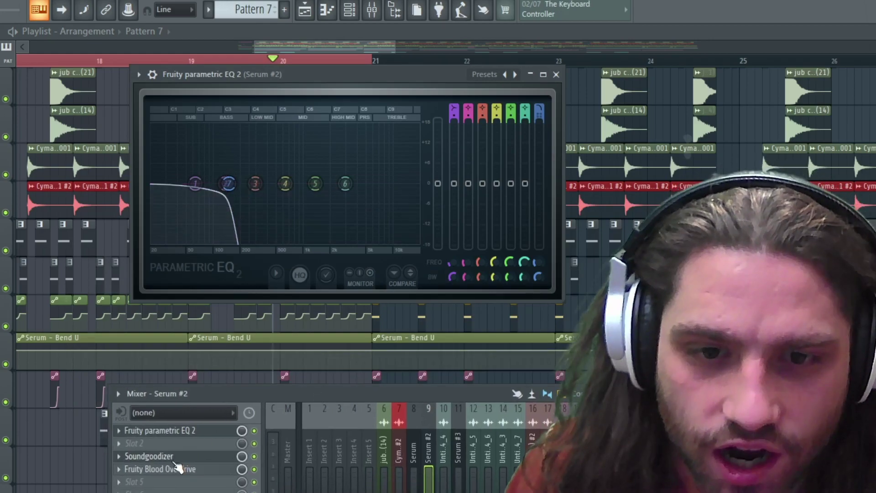
pyautogui.click(174, 457)
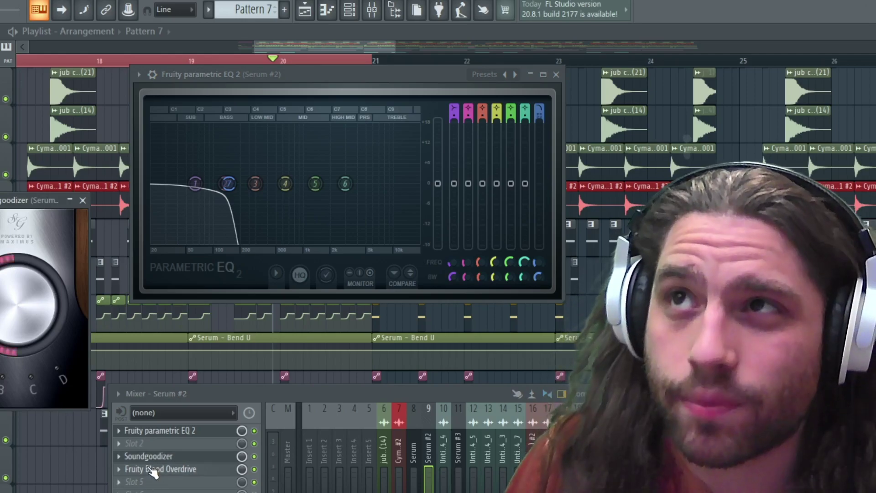
# Inspect Fruity Blood Overdrive and Soundgoodizer on the Serum #2 track, then play the loop while viewing FabFilter Pro-L 2
pyautogui.click(151, 470)
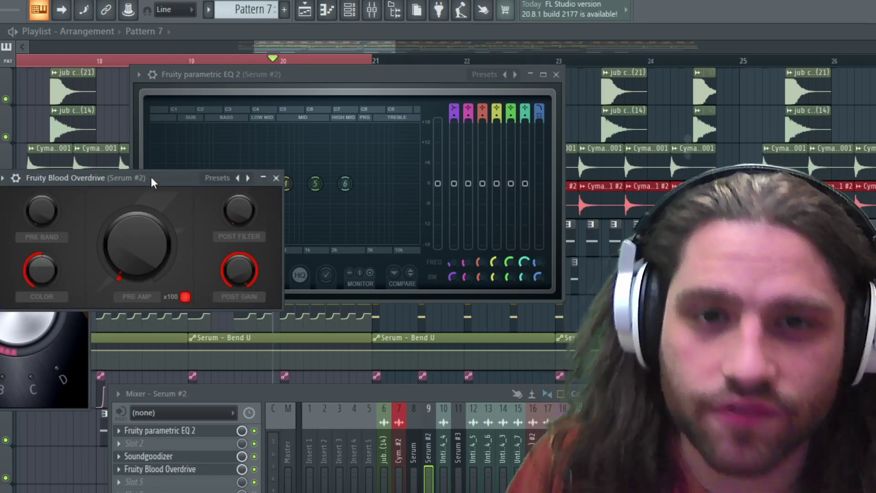
pyautogui.moveTo(152, 182); pyautogui.dragTo(271, 171)
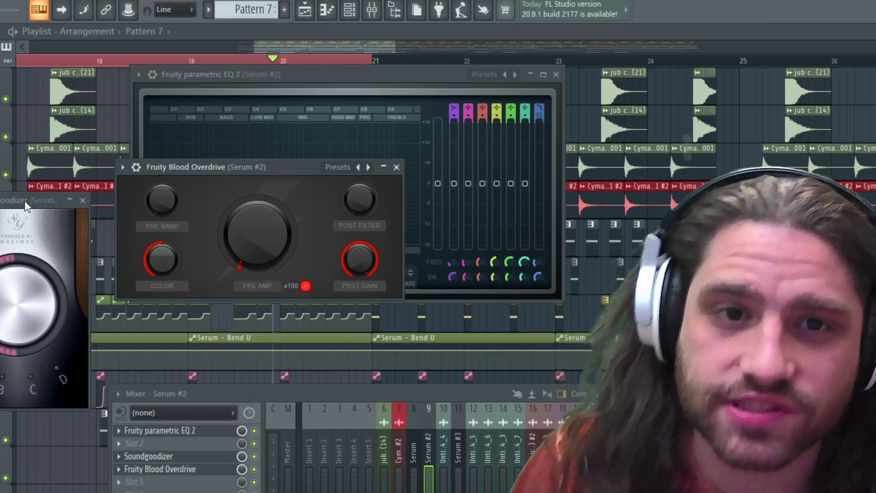
pyautogui.moveTo(26, 205); pyautogui.dragTo(109, 200)
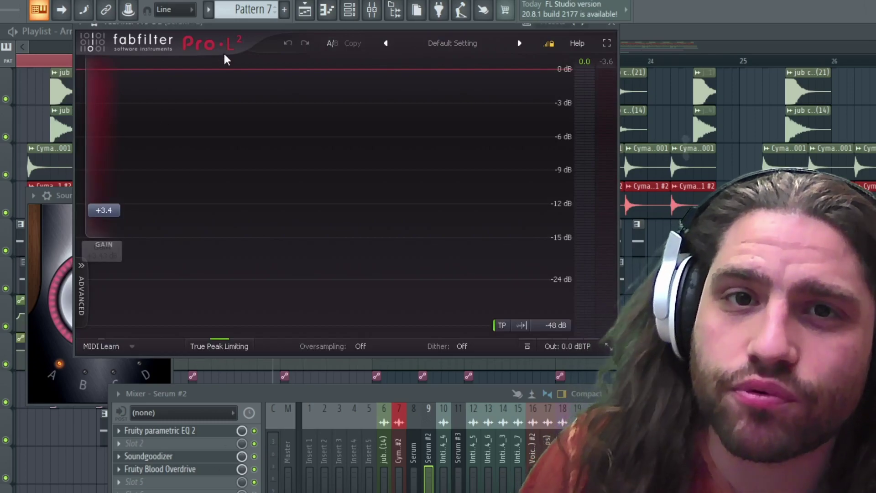
pyautogui.moveTo(310, 27); pyautogui.dragTo(347, 68)
pyautogui.press('space')
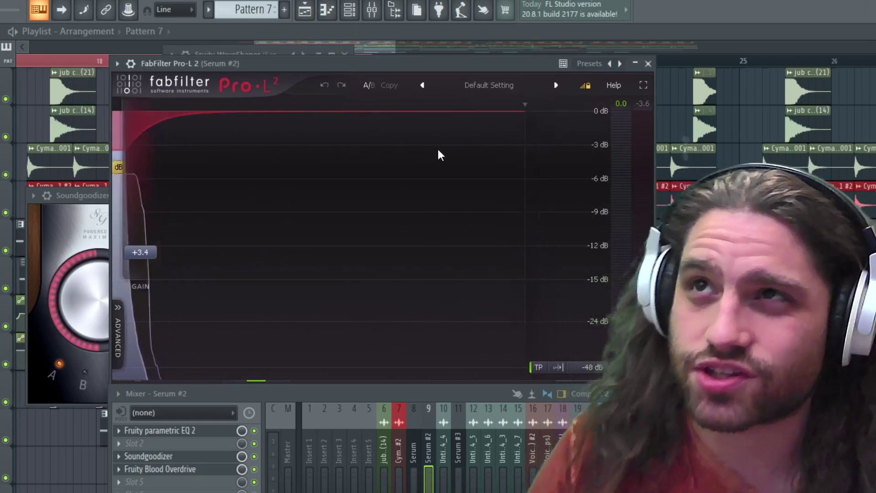
# Play the loop again to watch FabFilter Pro-L 2's limiting on the Serum #2 track, stop playback and close the mixer
pyautogui.press('space')
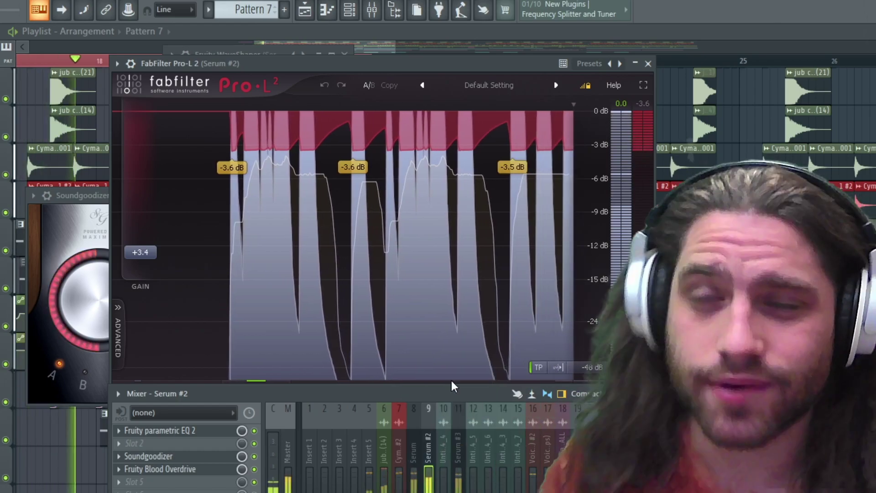
pyautogui.press('space')
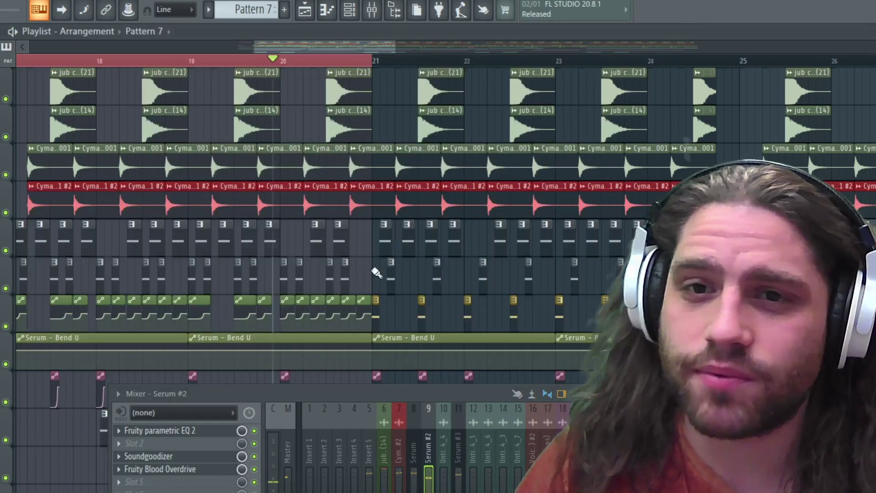
pyautogui.press('F9')
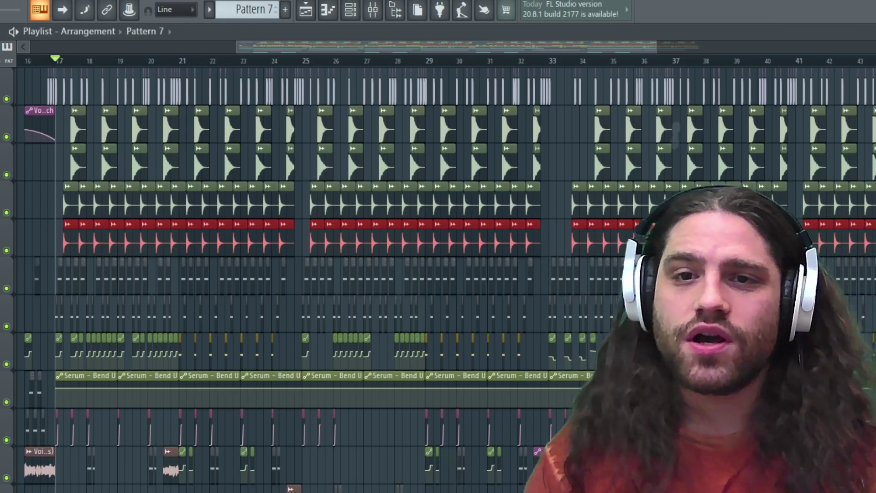
# Set the playlist's time selection to span from bar 17 to bar 21 for looping the start of the drop
pyautogui.scroll(8, 53, 242)
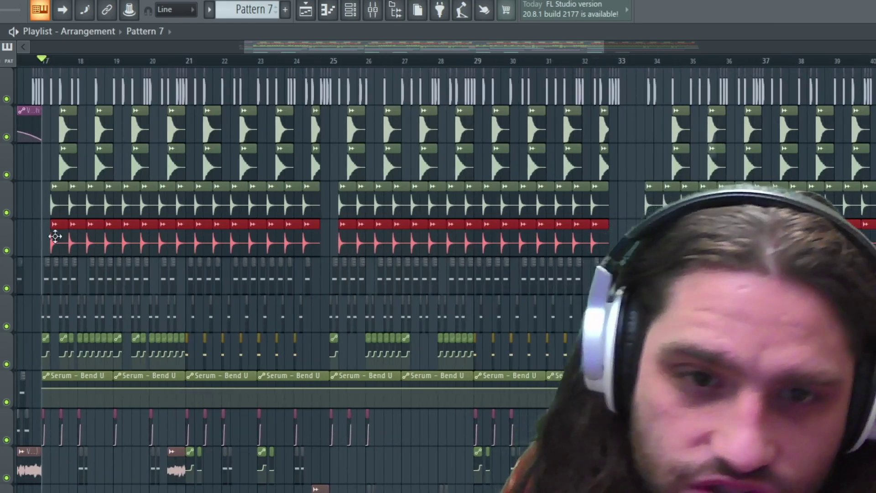
pyautogui.scroll(2, 53, 74)
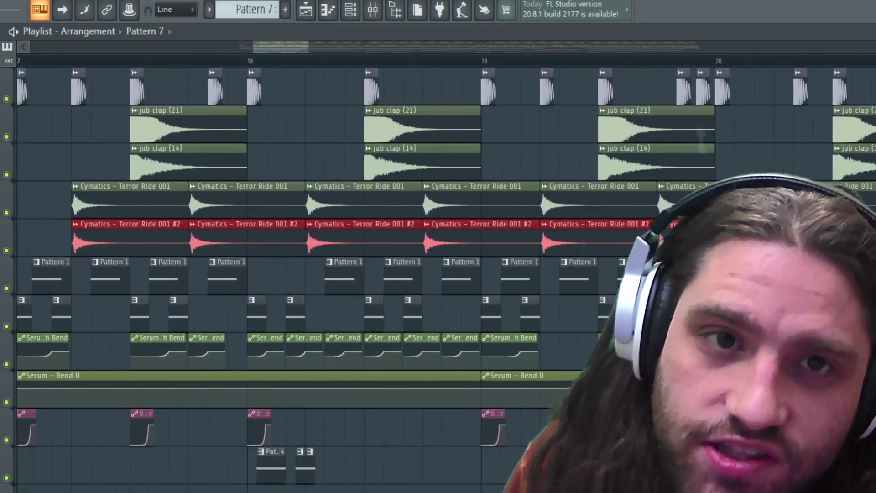
pyautogui.hscroll(-2, 87, 77)
pyautogui.moveTo(89, 61); pyautogui.dragTo(554, 153)
pyautogui.scroll(-3, 525, 151)
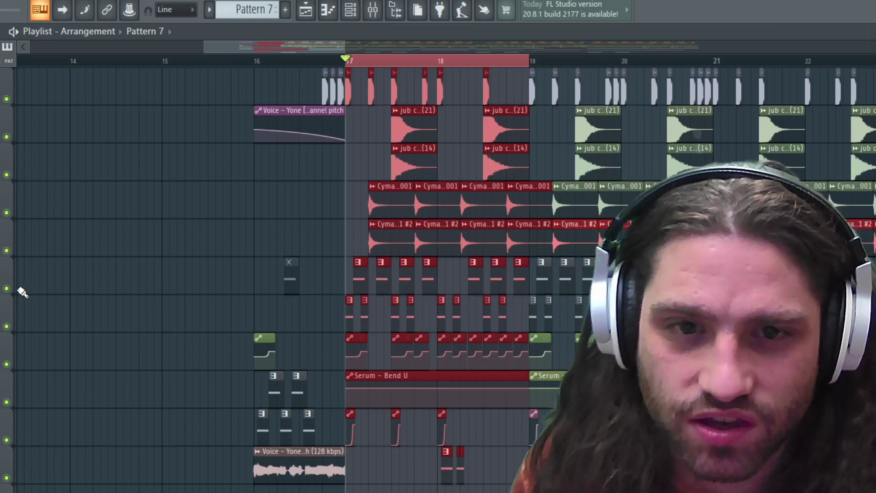
pyautogui.scroll(-1, 502, 462)
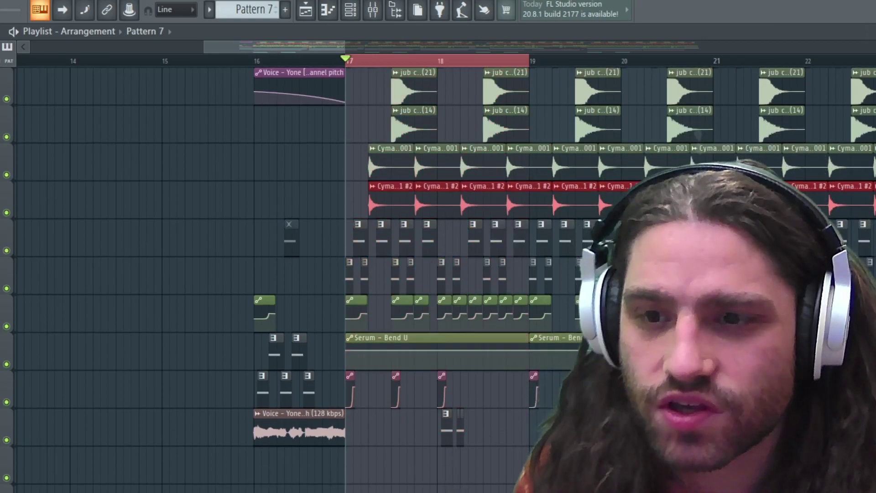
pyautogui.moveTo(529, 62); pyautogui.dragTo(679, 75)
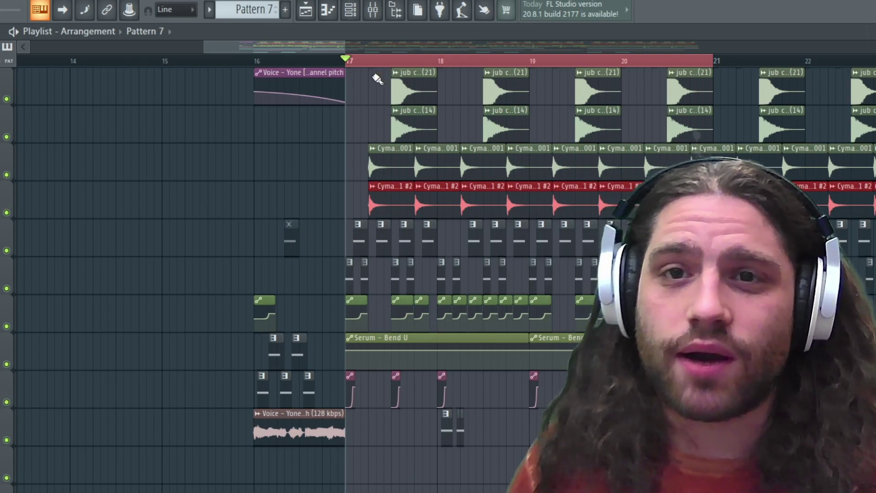
pyautogui.moveTo(309, 50); pyautogui.dragTo(360, 51)
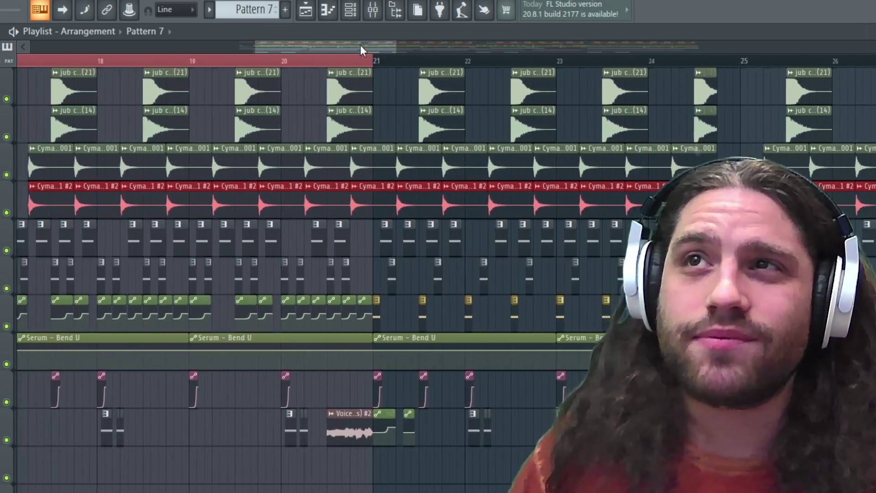